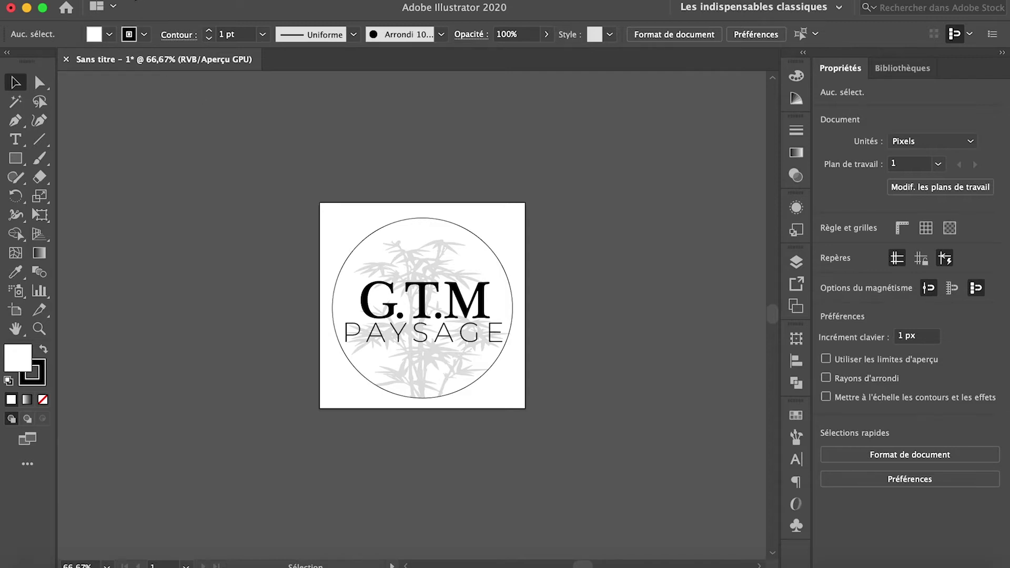
# Start exporting the logo as Sans titre - 1.png to Bureau in PNG format, using all artboards
pyautogui.click(136, 1)
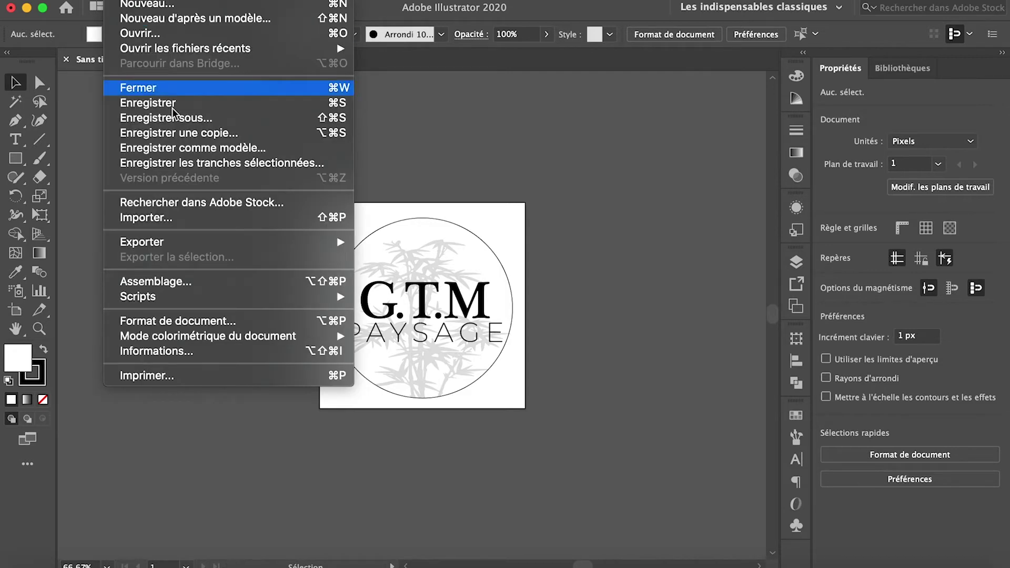
pyautogui.moveTo(253, 242)
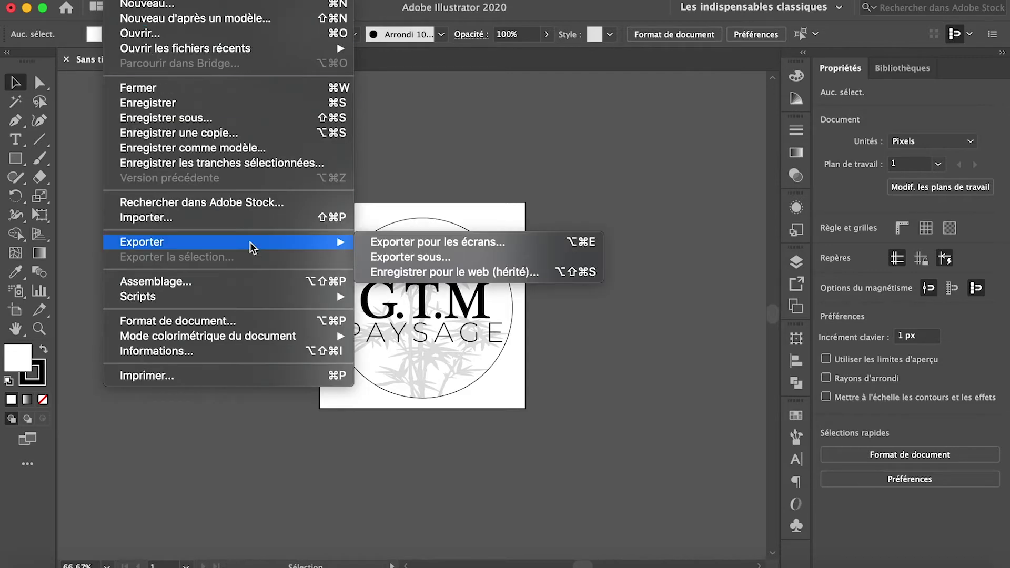
pyautogui.click(389, 257)
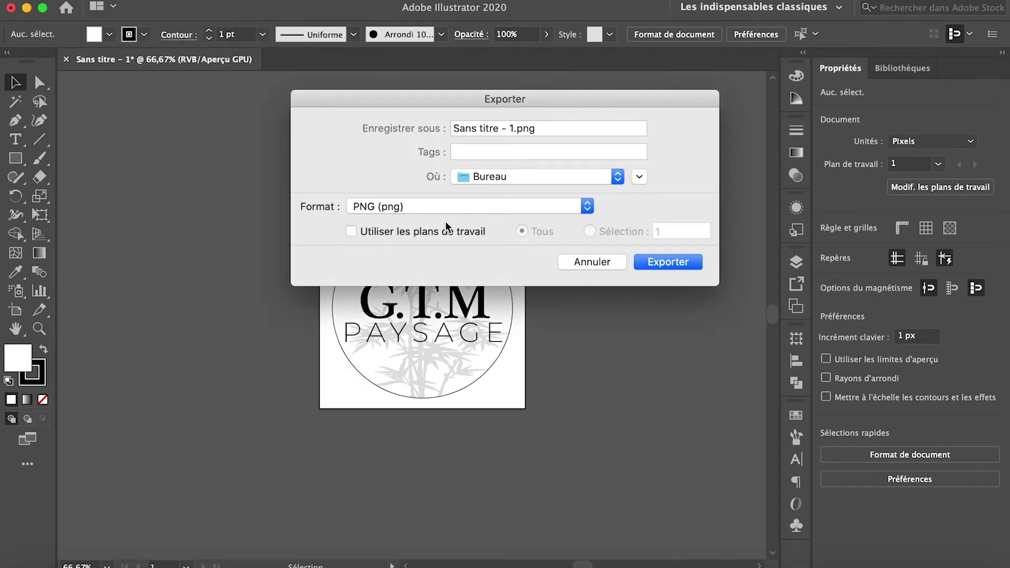
pyautogui.click(455, 210)
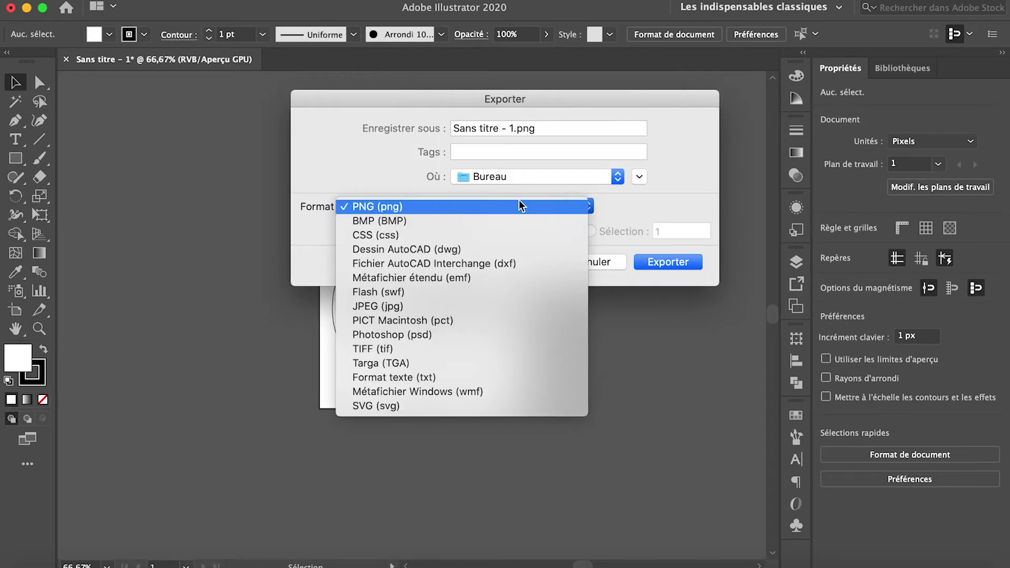
pyautogui.click(463, 208)
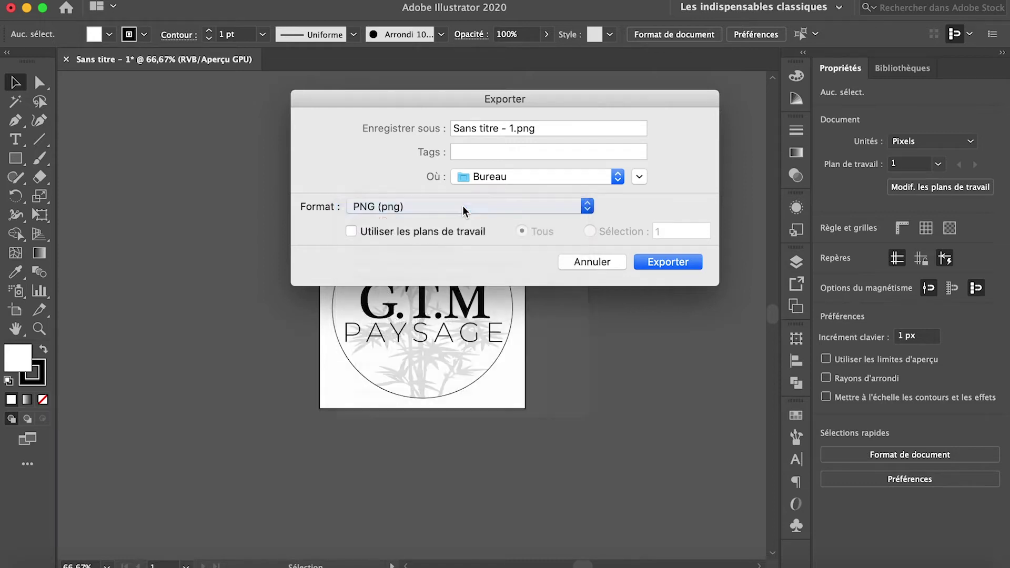
pyautogui.click(423, 234)
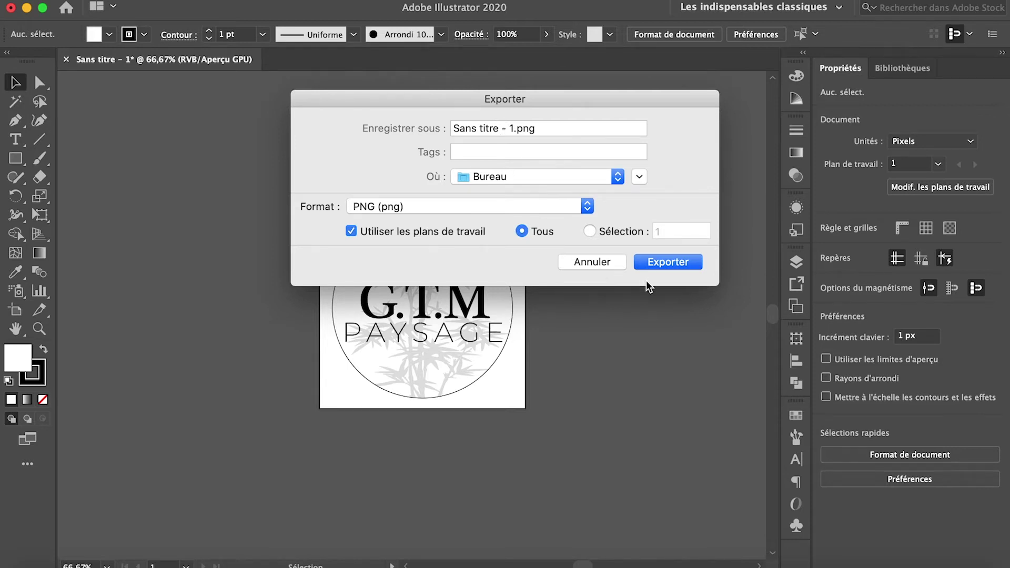
pyautogui.click(681, 268)
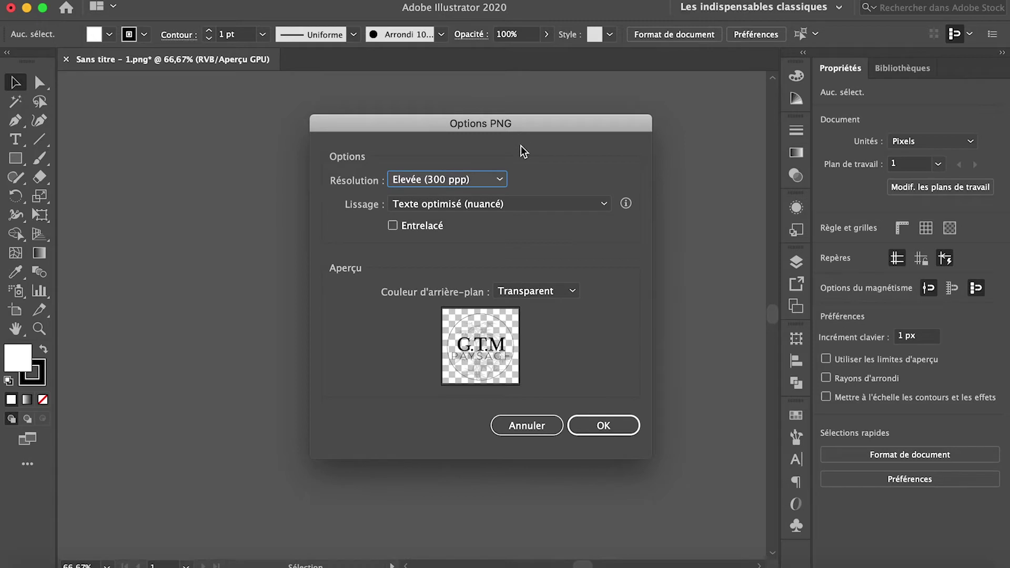
# Set the PNG options to Elevée (300 ppp) resolution and a Transparent background, and complete the export
pyautogui.click(493, 181)
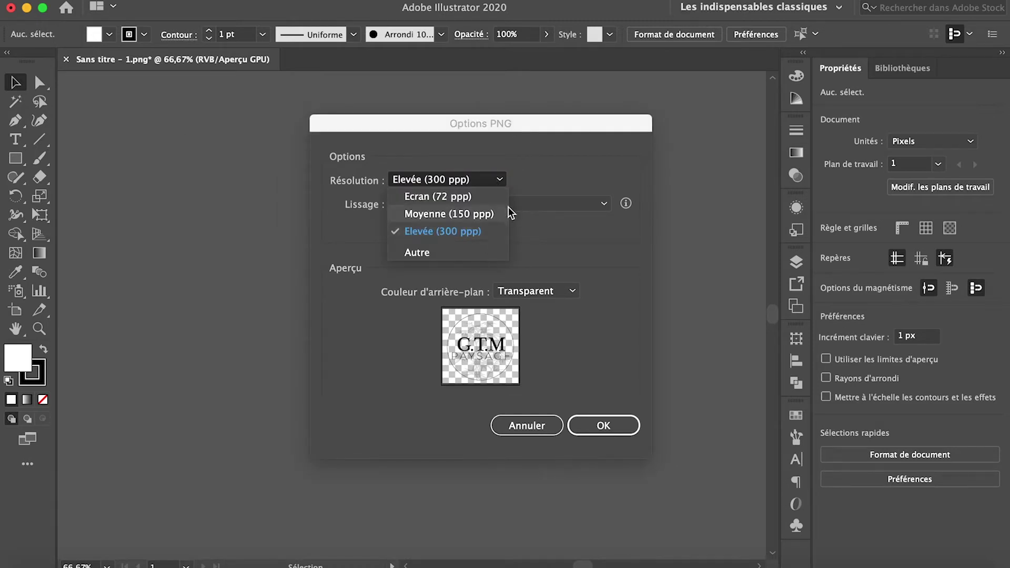
pyautogui.click(495, 234)
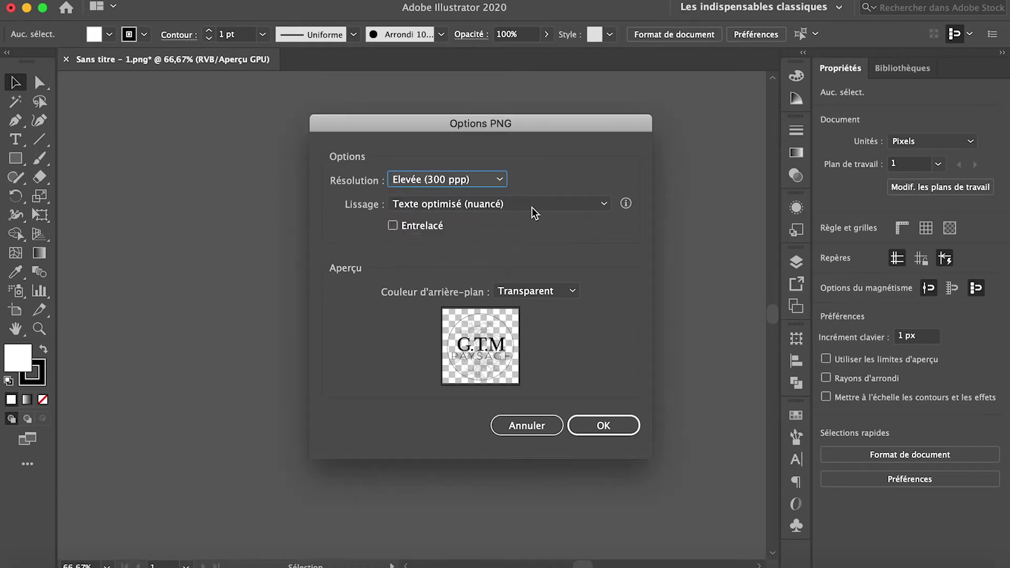
pyautogui.click(573, 292)
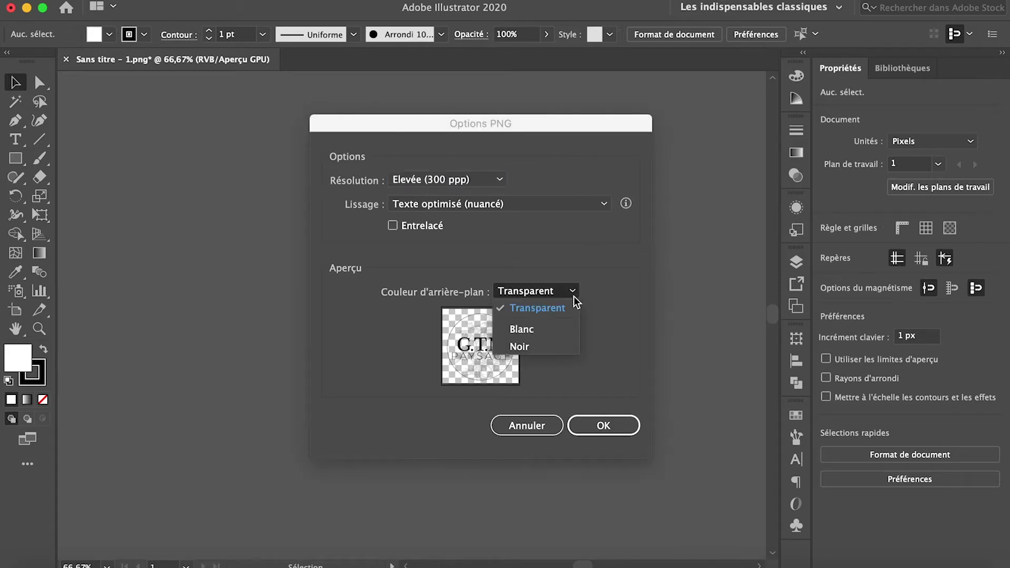
pyautogui.click(561, 333)
pyautogui.click(567, 296)
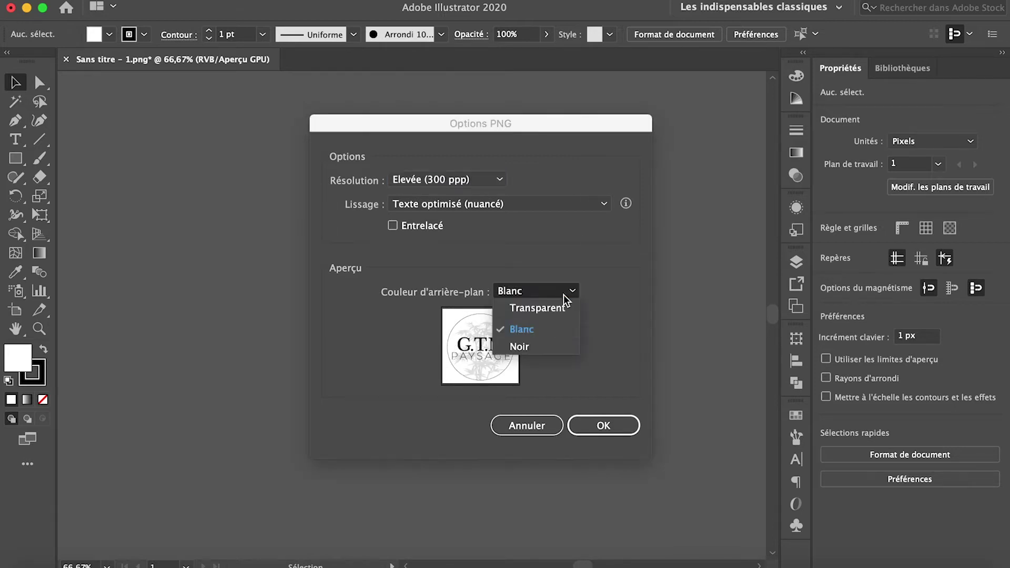
pyautogui.click(558, 346)
pyautogui.click(570, 291)
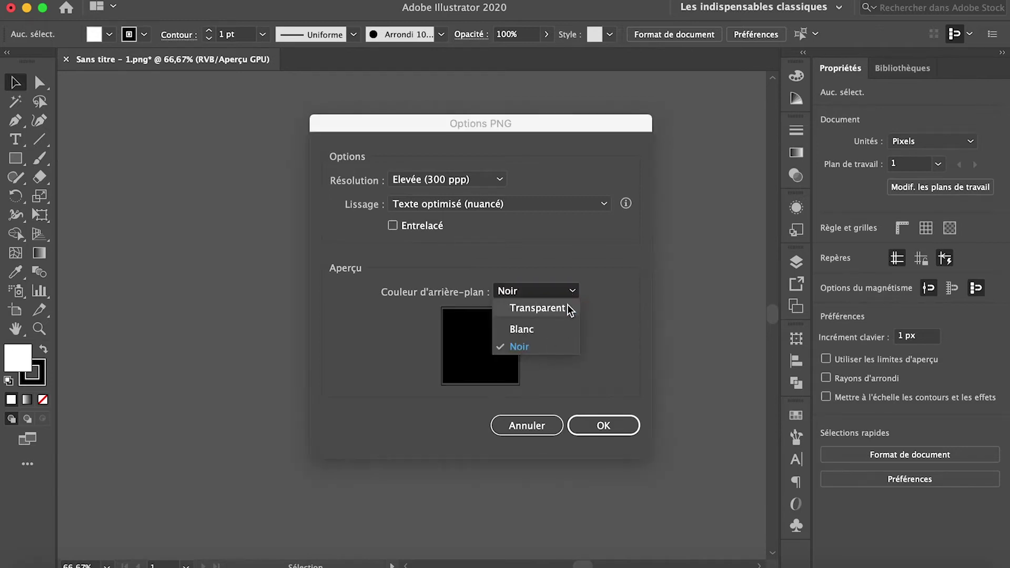
pyautogui.click(570, 311)
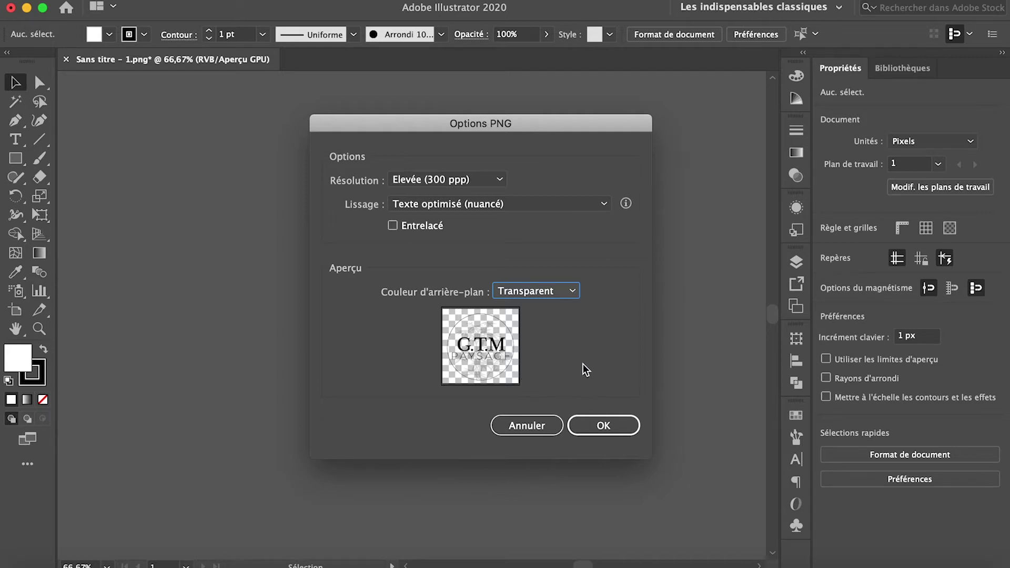
pyautogui.click(603, 424)
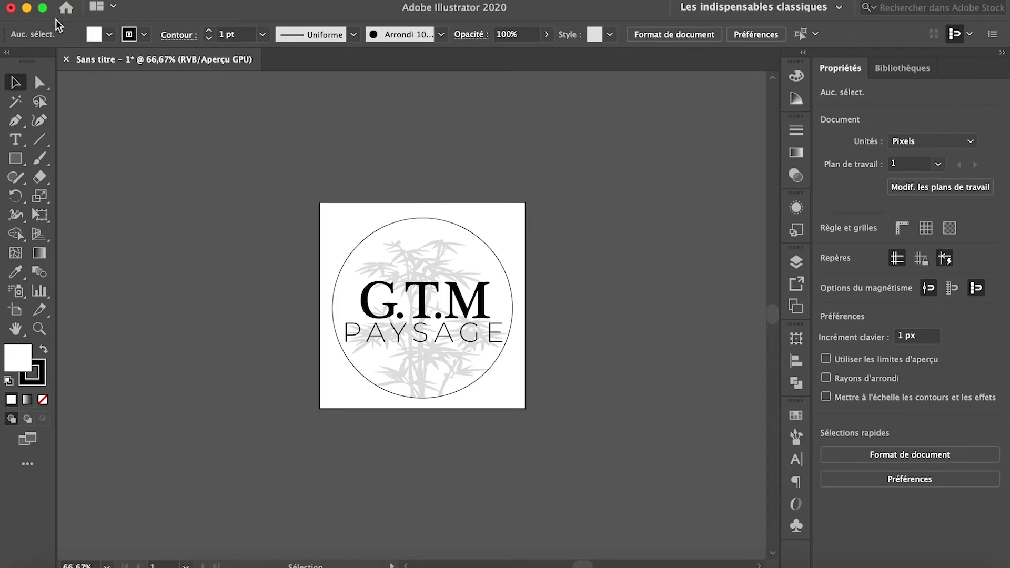
# Switch to Finder, open the exported PNG from Bureau to check its transparent background, and close it
pyautogui.press('super+Tab')
pyautogui.press('super+Tab')
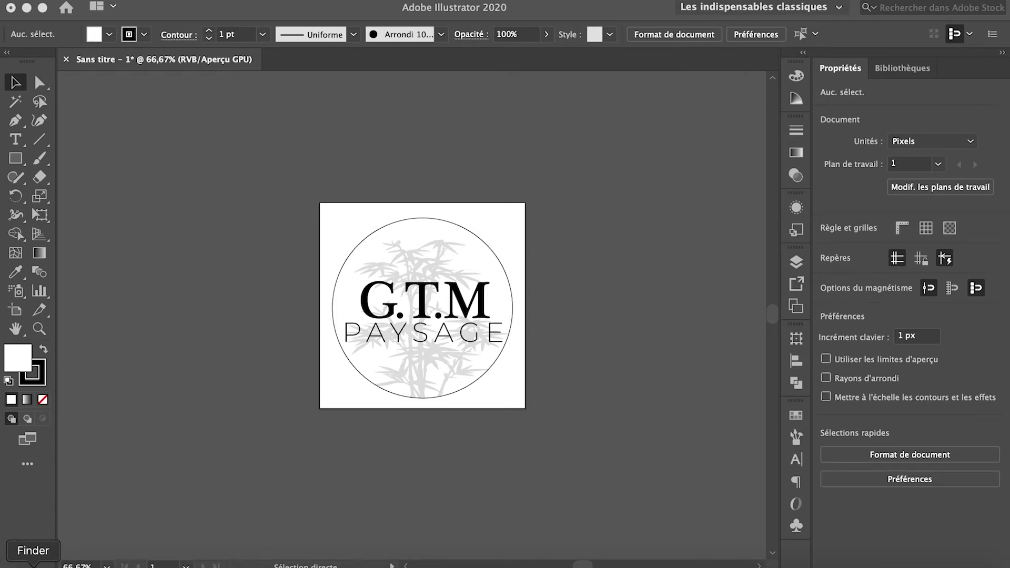
pyautogui.click(33, 566)
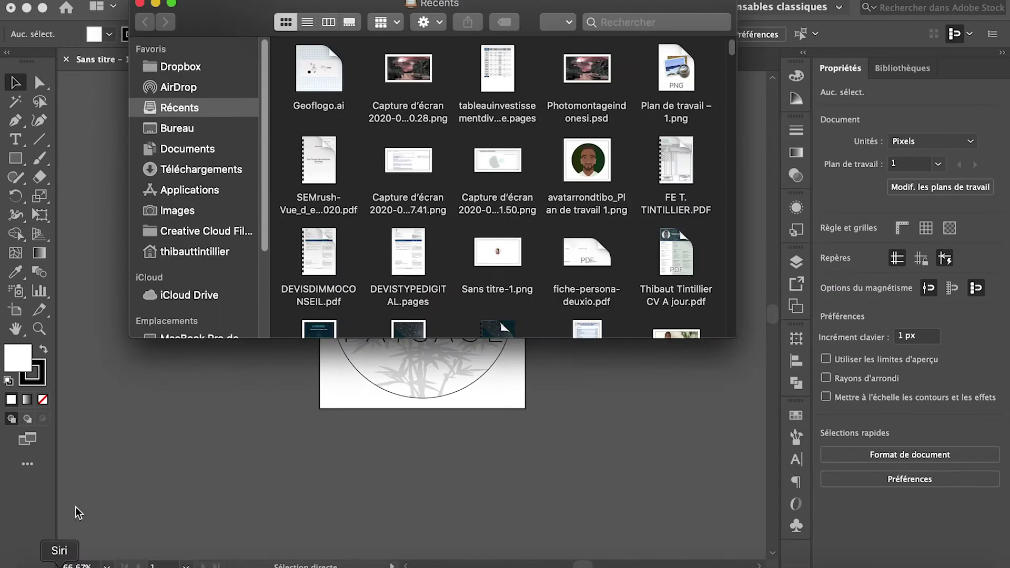
pyautogui.click(221, 136)
pyautogui.doubleClick(412, 160)
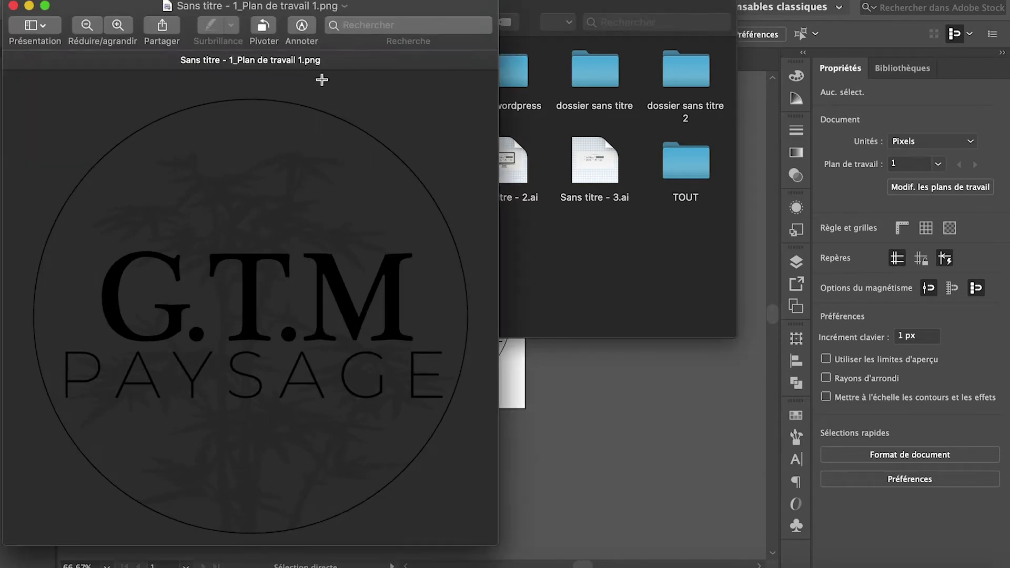
pyautogui.moveTo(313, 6); pyautogui.dragTo(490, 4)
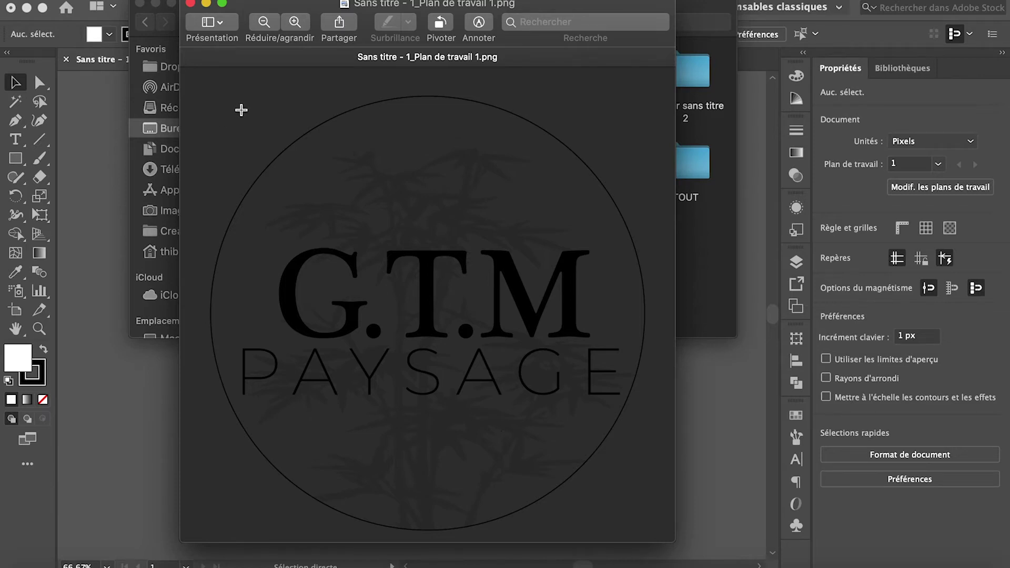
pyautogui.click(191, 4)
pyautogui.click(140, 4)
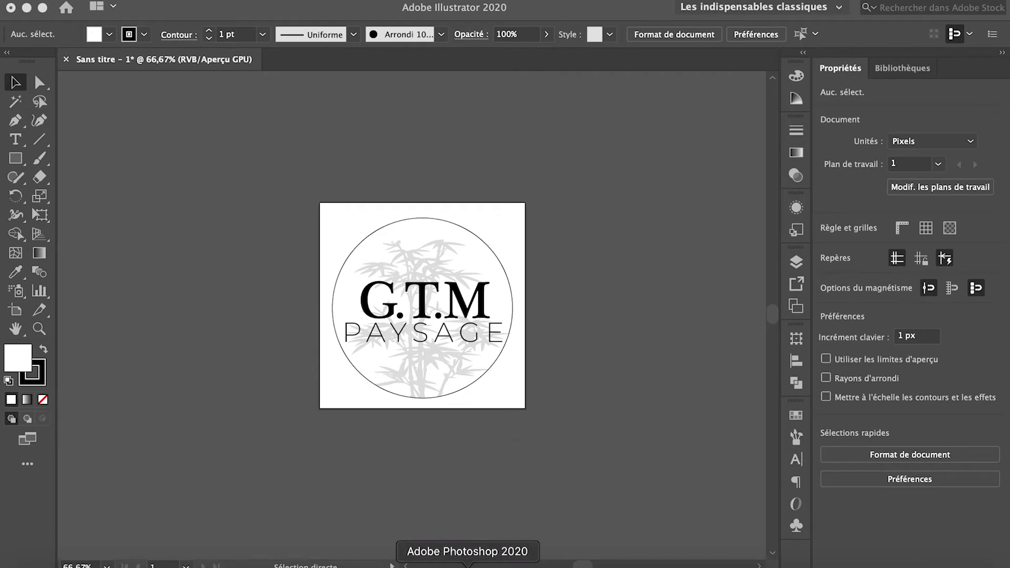
# Switch to Photoshop and close the open Sans titre-1 document without saving it
pyautogui.click(468, 564)
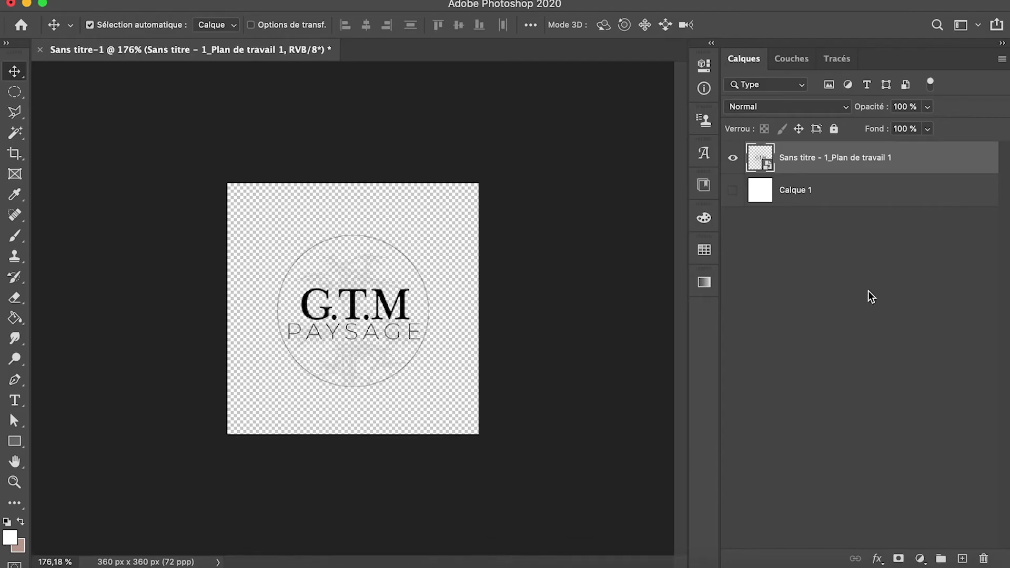
pyautogui.click(40, 49)
pyautogui.click(475, 206)
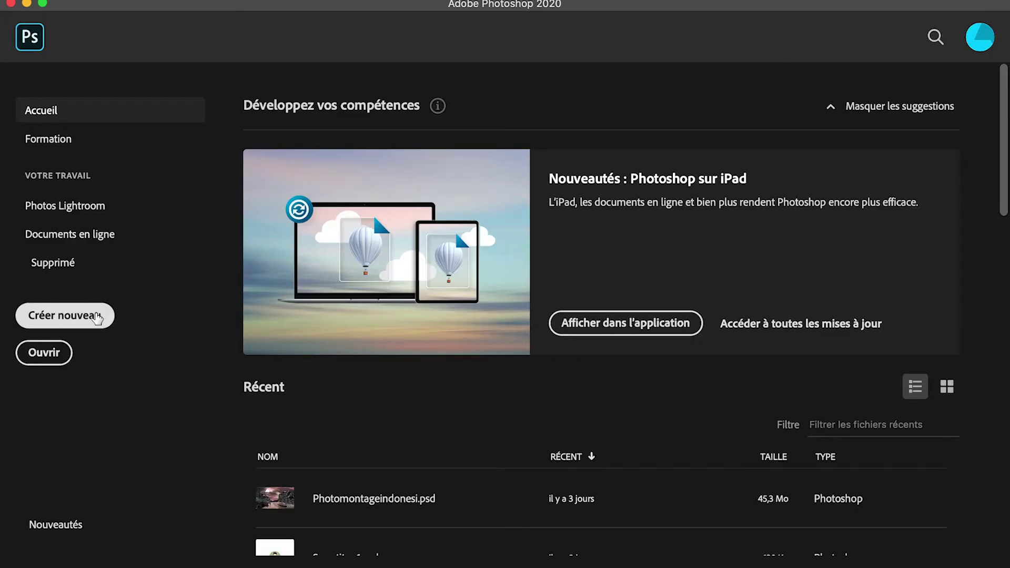
# Create a new 360 x 360 px document at 72 pixels/inch with Transparent background contents
pyautogui.click(98, 316)
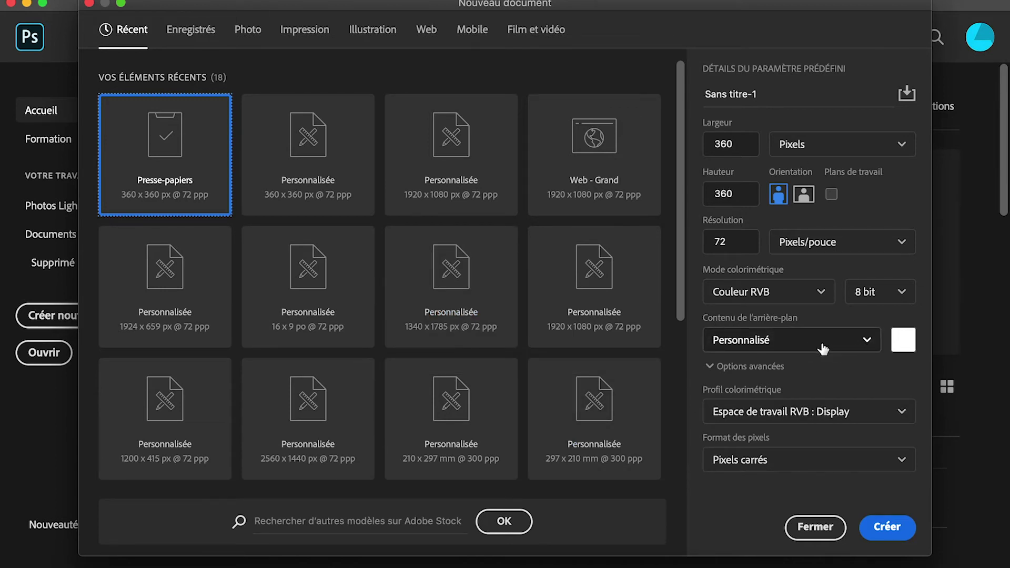
pyautogui.click(849, 348)
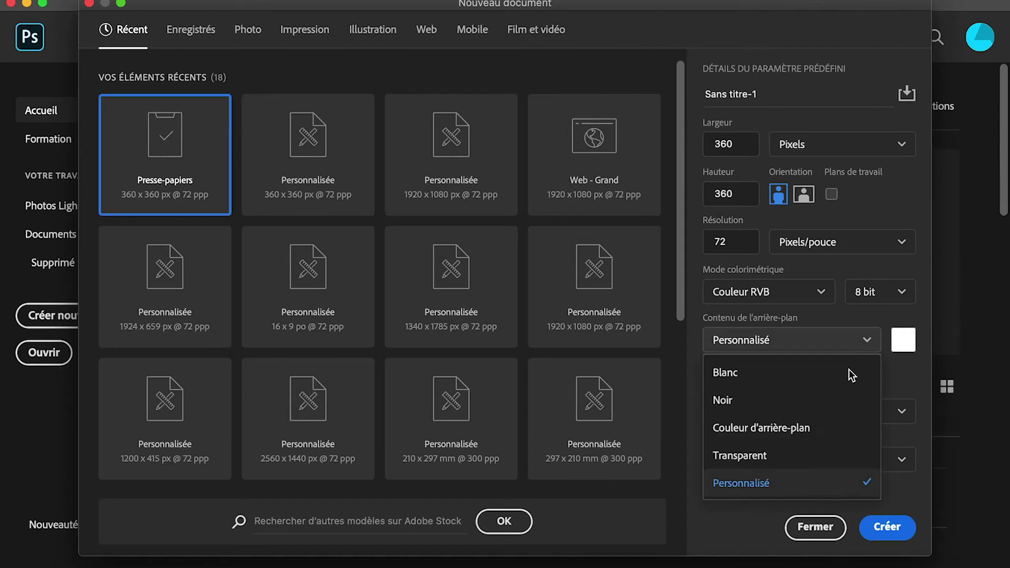
pyautogui.click(839, 454)
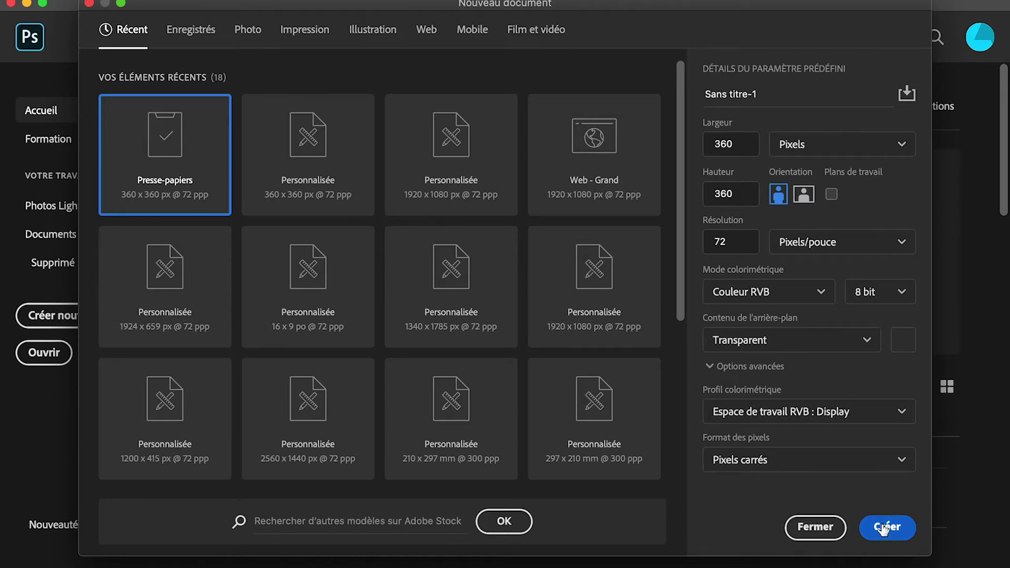
pyautogui.click(883, 528)
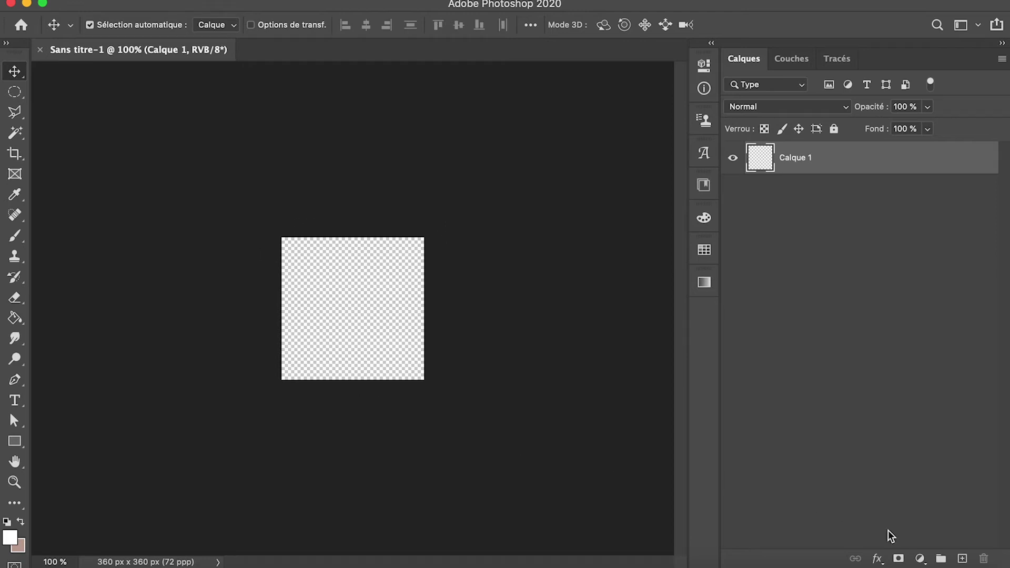
# Add a new layer, fill it with white, and move it below Calque 1
pyautogui.click(962, 558)
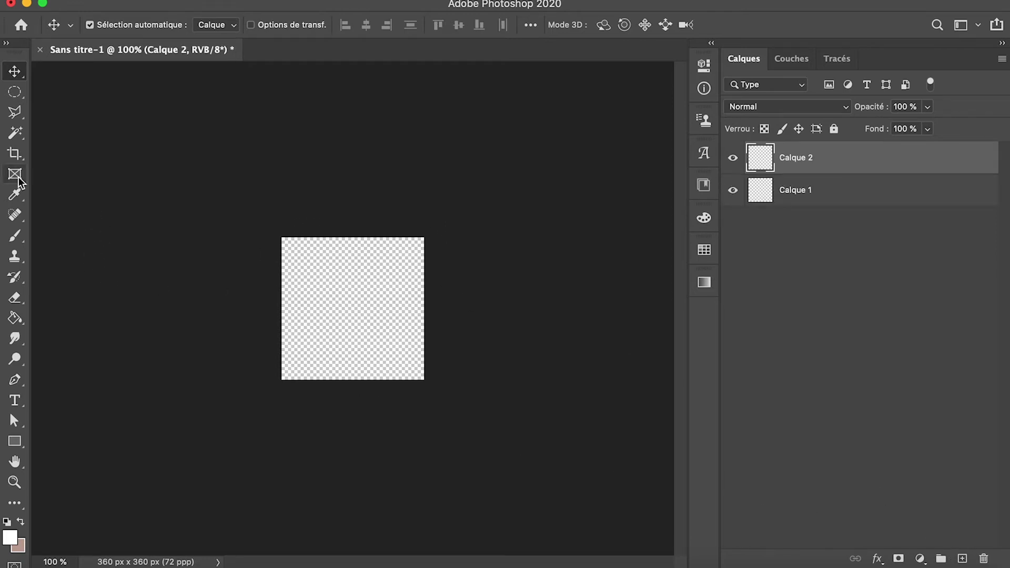
pyautogui.click(14, 317)
pyautogui.click(342, 303)
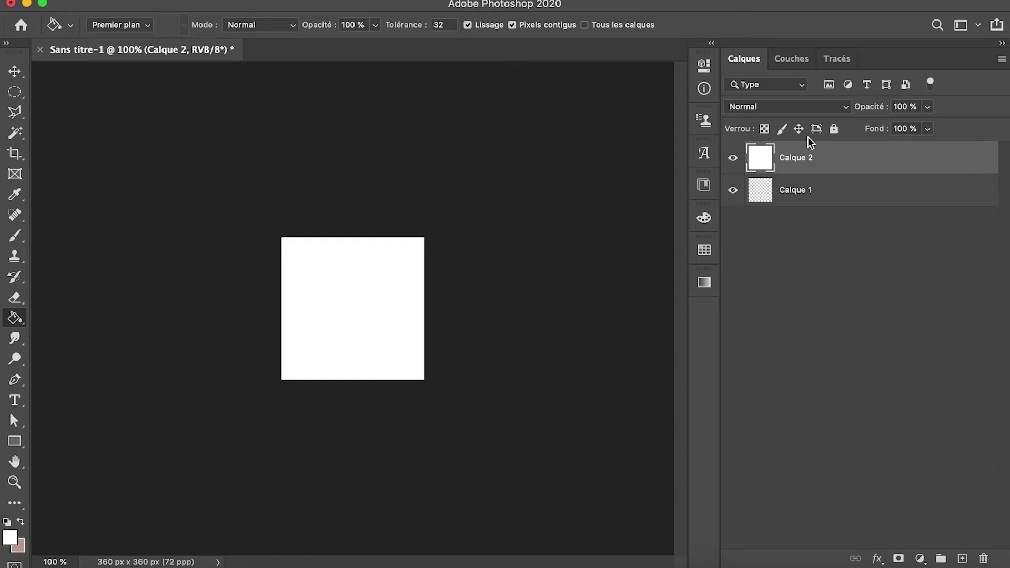
pyautogui.moveTo(825, 158); pyautogui.dragTo(815, 207)
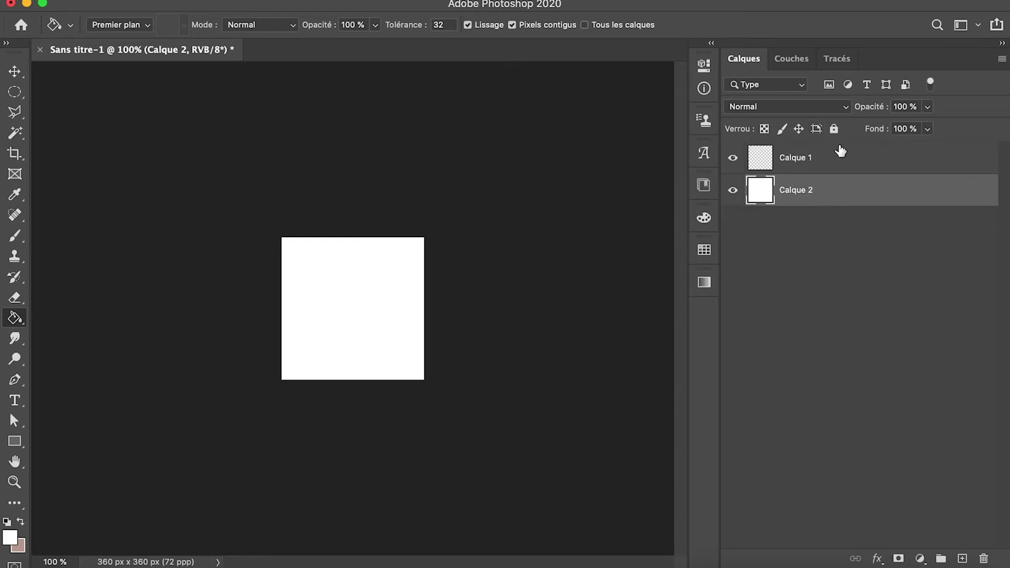
# Place the exported file Sans titre - 1_Plan de travail 1.png from Finder into the document
pyautogui.click(837, 325)
pyautogui.click(34, 565)
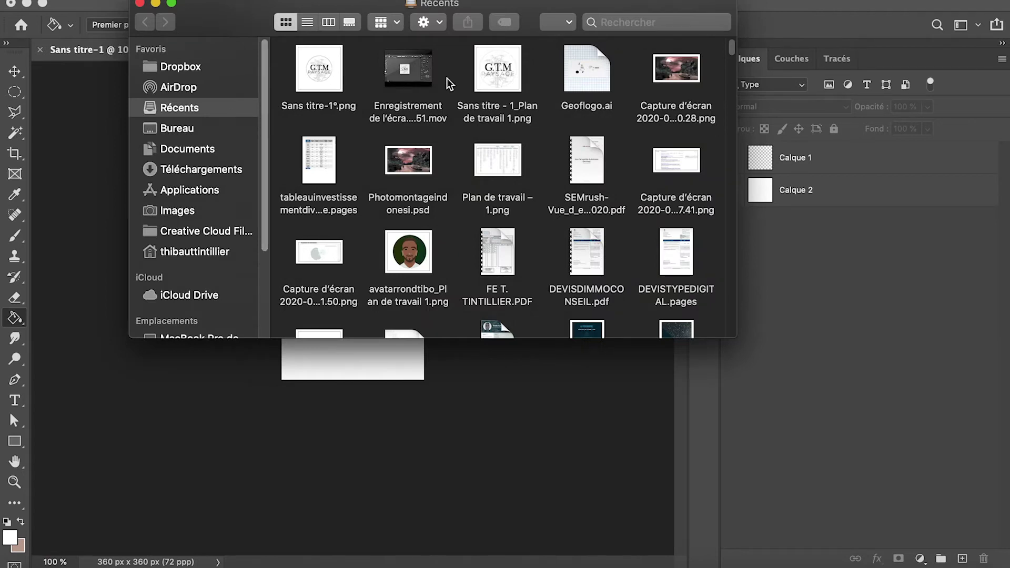
pyautogui.moveTo(504, 74); pyautogui.dragTo(390, 390)
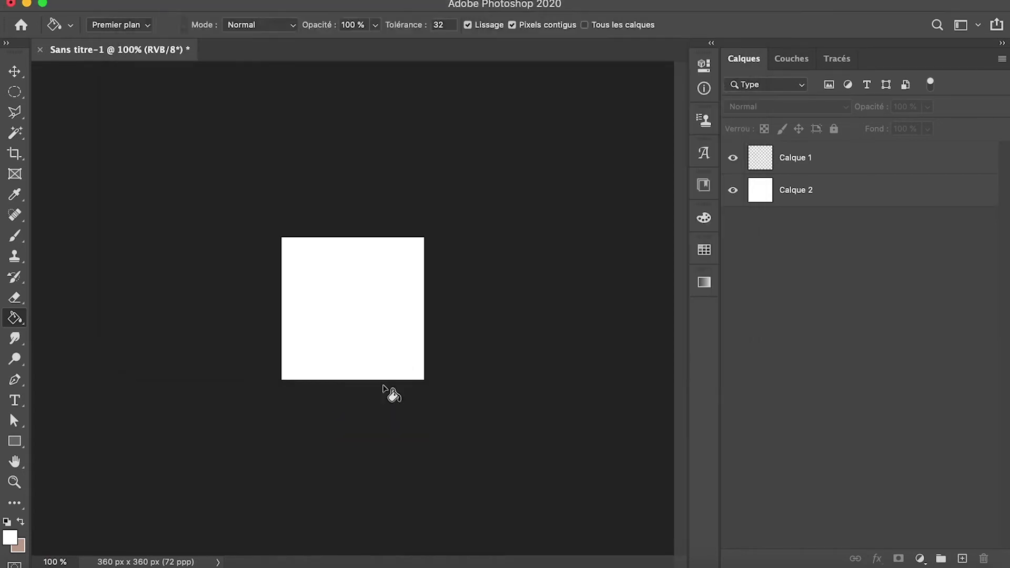
pyautogui.scroll(5, 359, 319)
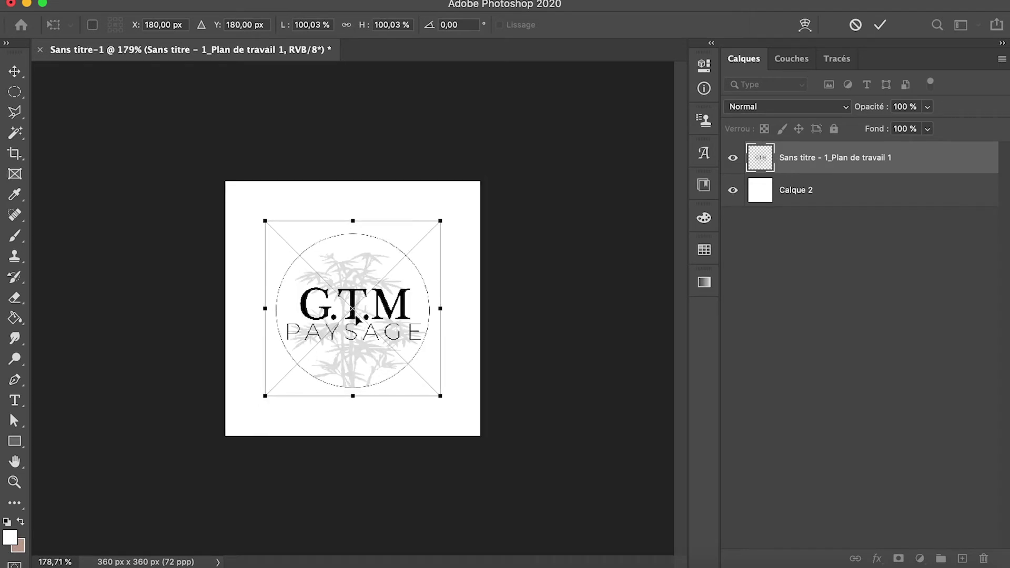
pyautogui.press('g')
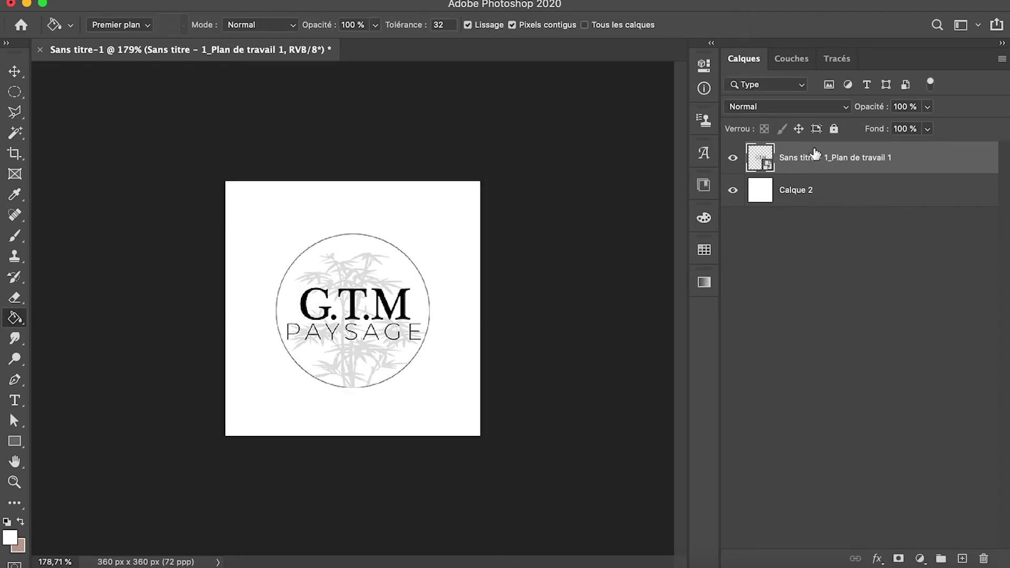
# Rasterize the placed logo layer and hide the white Calque 2 layer beneath it
pyautogui.rightClick(810, 154)
pyautogui.click(700, 433)
pyautogui.click(892, 306)
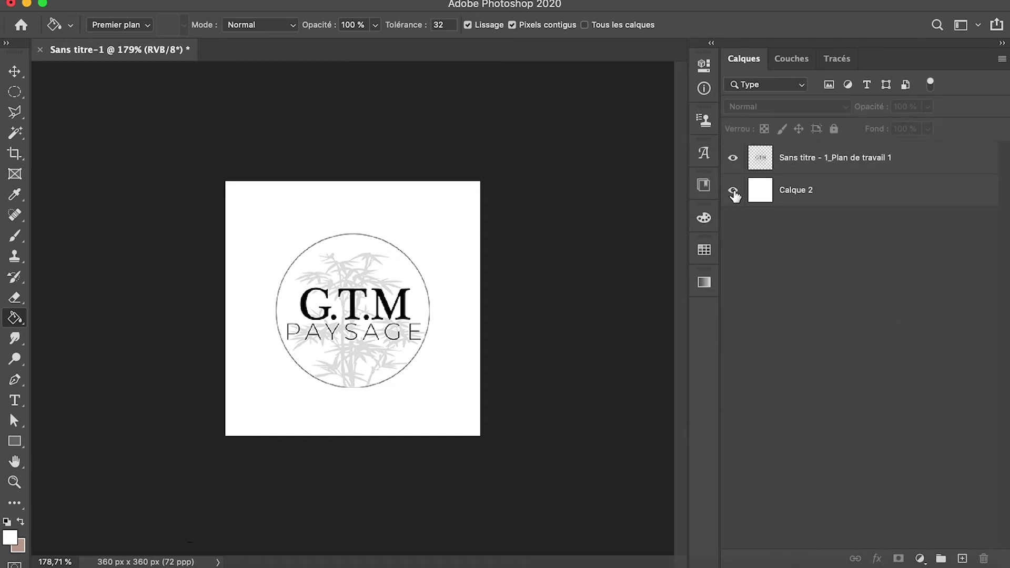
pyautogui.click(732, 191)
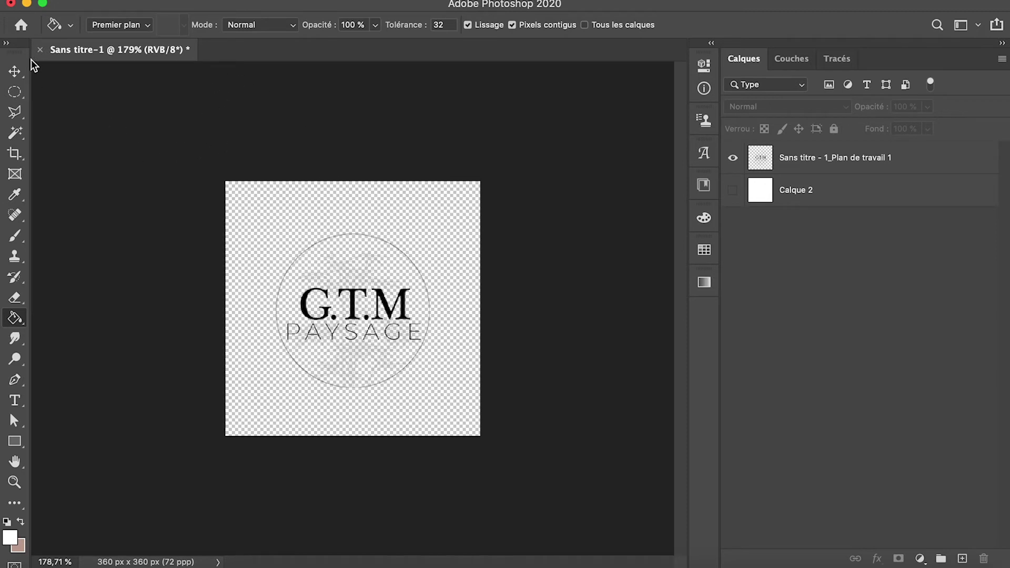
# Set up the Export As options for the G.T.M logo with PNG format and transparency enabled
pyautogui.click(14, 71)
pyautogui.click(122, 1)
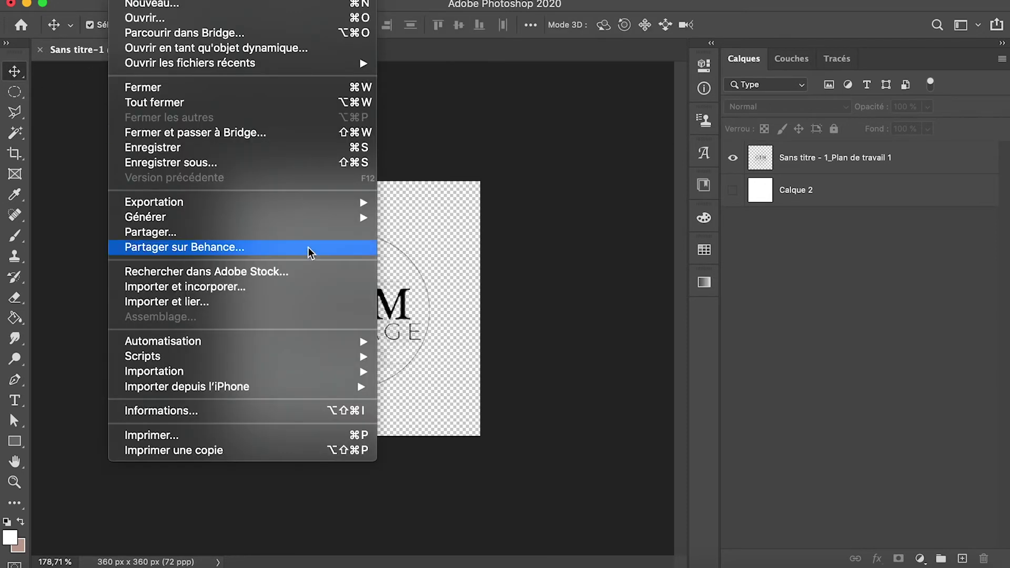
pyautogui.moveTo(294, 206)
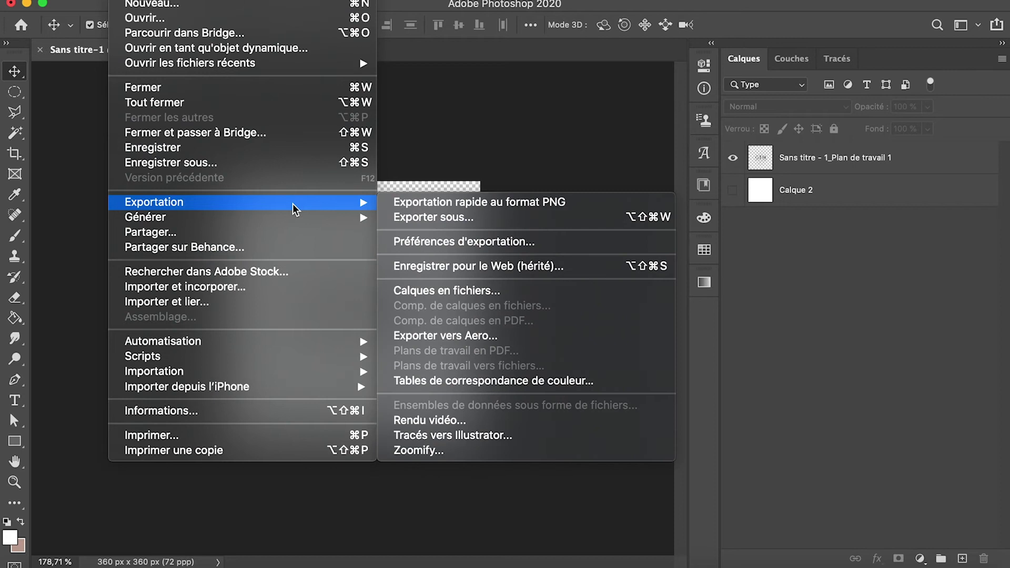
pyautogui.click(432, 225)
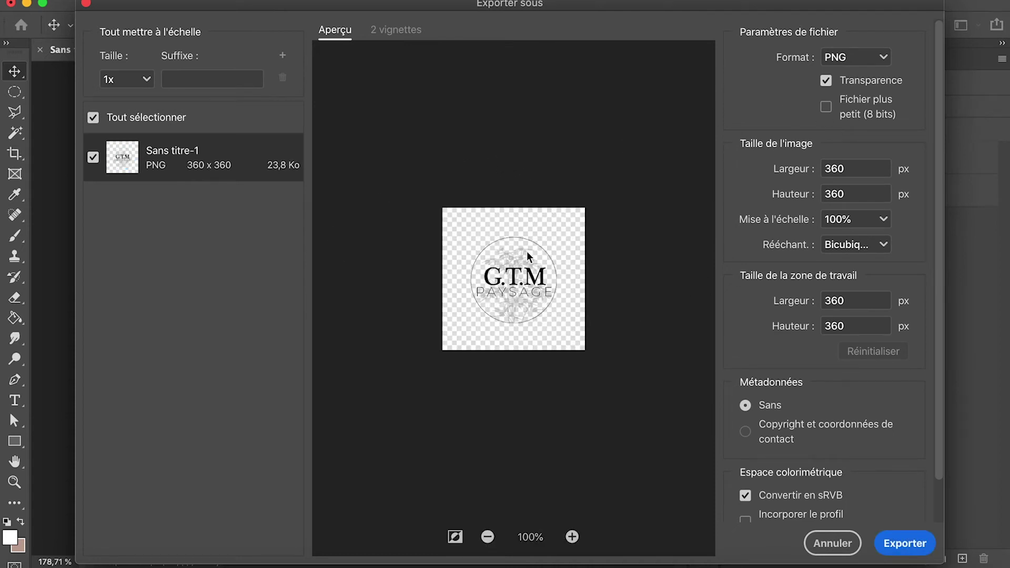
pyautogui.click(827, 83)
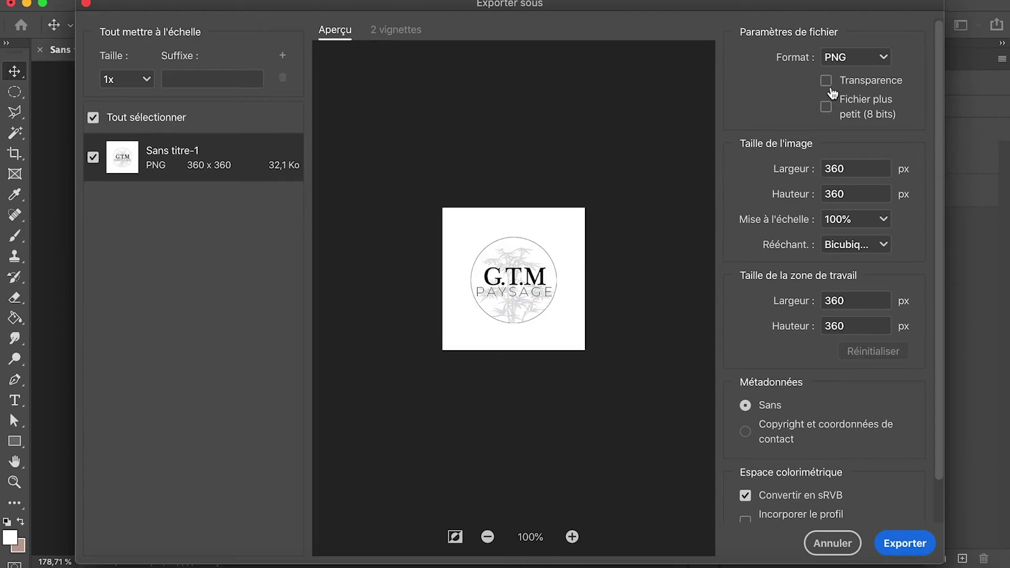
pyautogui.click(828, 84)
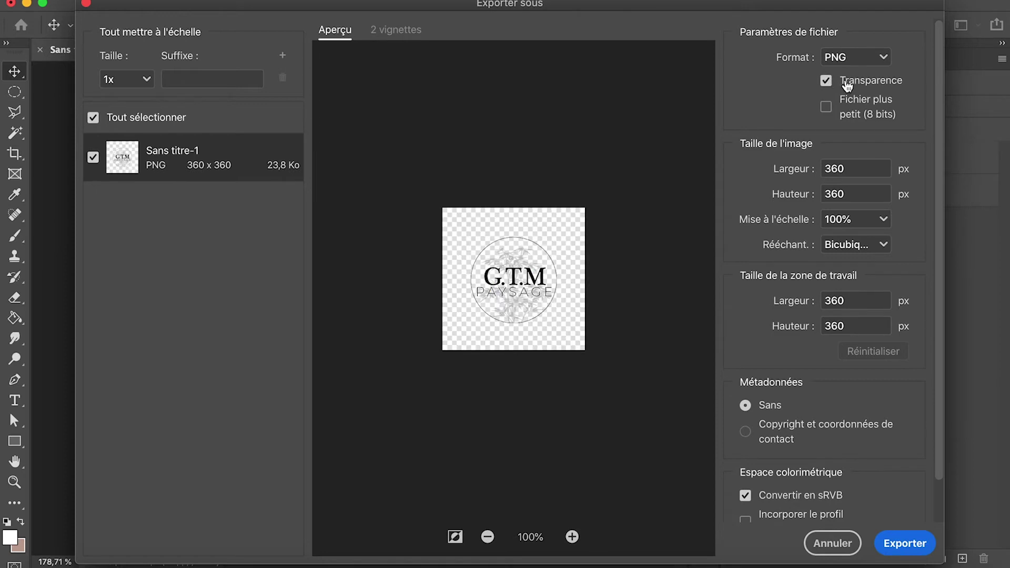
pyautogui.click(878, 59)
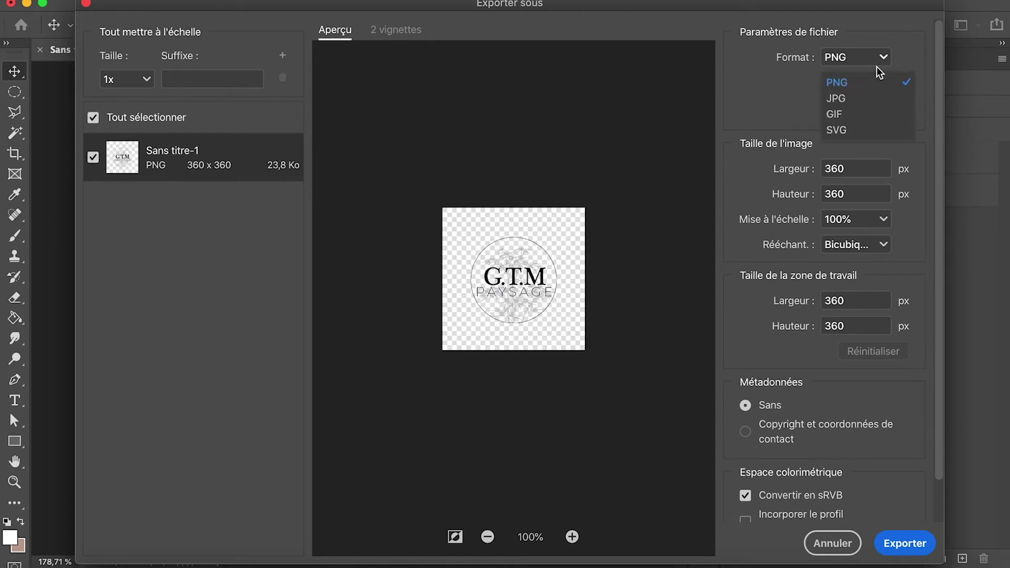
pyautogui.click(911, 49)
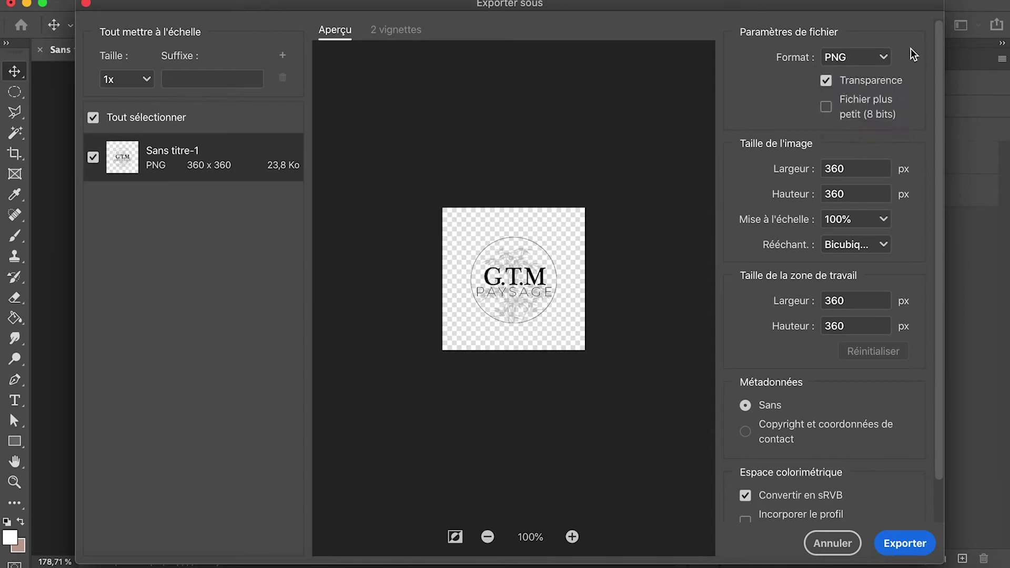
# Export the logo to the Bureau folder as Sans titre-11.png
pyautogui.click(894, 546)
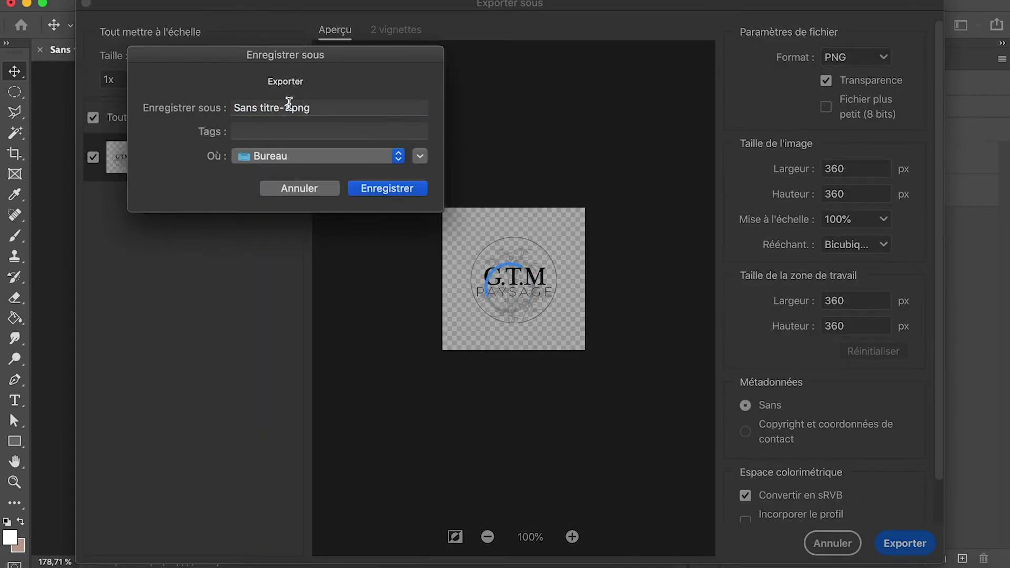
pyautogui.click(288, 107)
pyautogui.write('11.png')
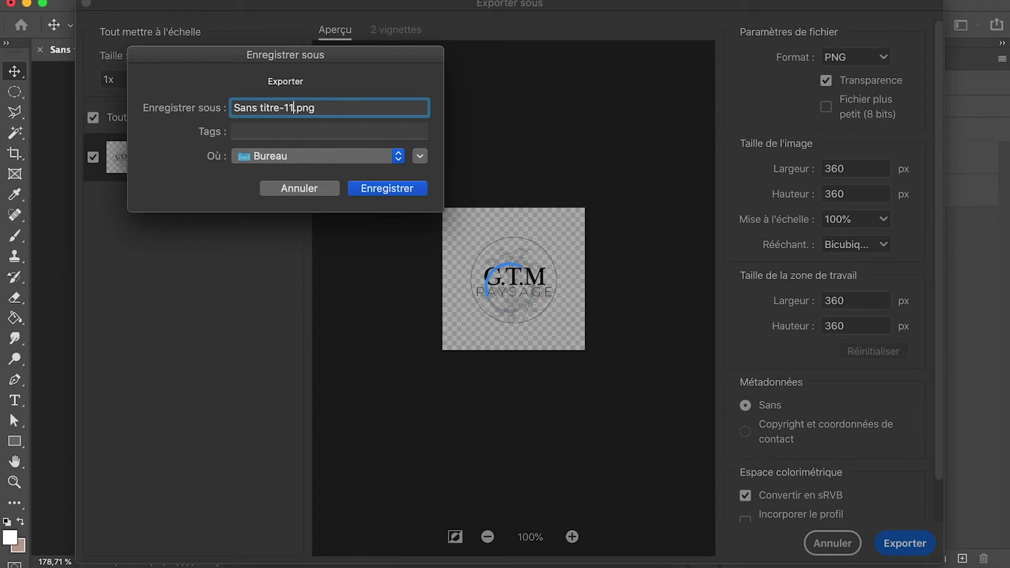
pyautogui.click(393, 188)
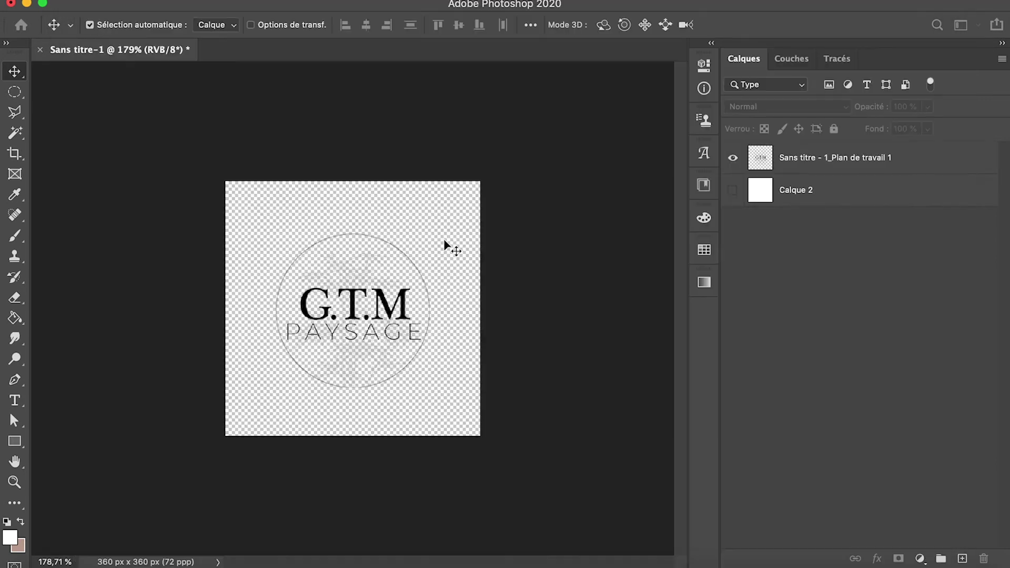
# Open Sans titre-11.png from the Bureau folder in Finder to inspect its background, and return to Photoshop
pyautogui.click(21, 559)
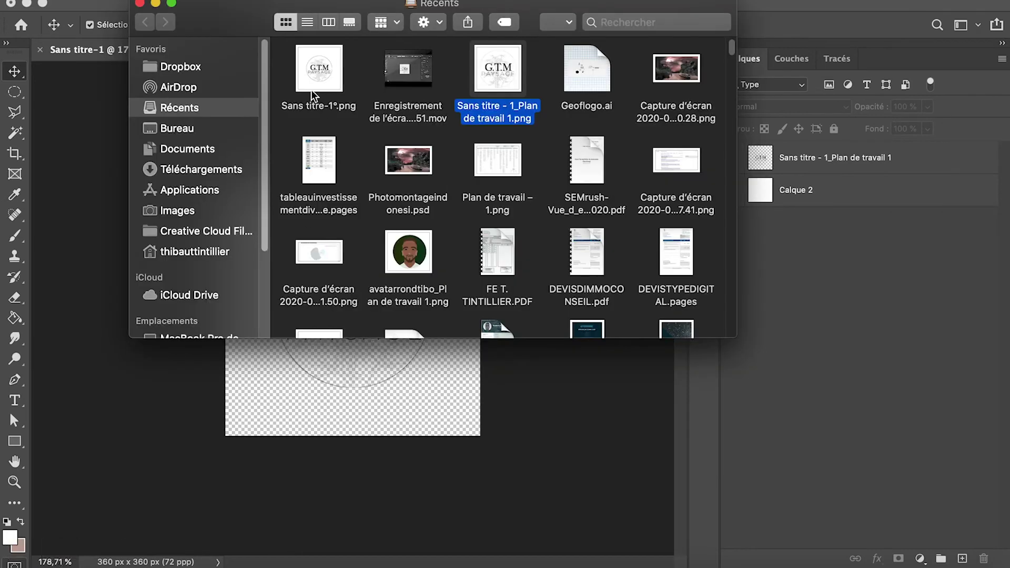
pyautogui.click(214, 129)
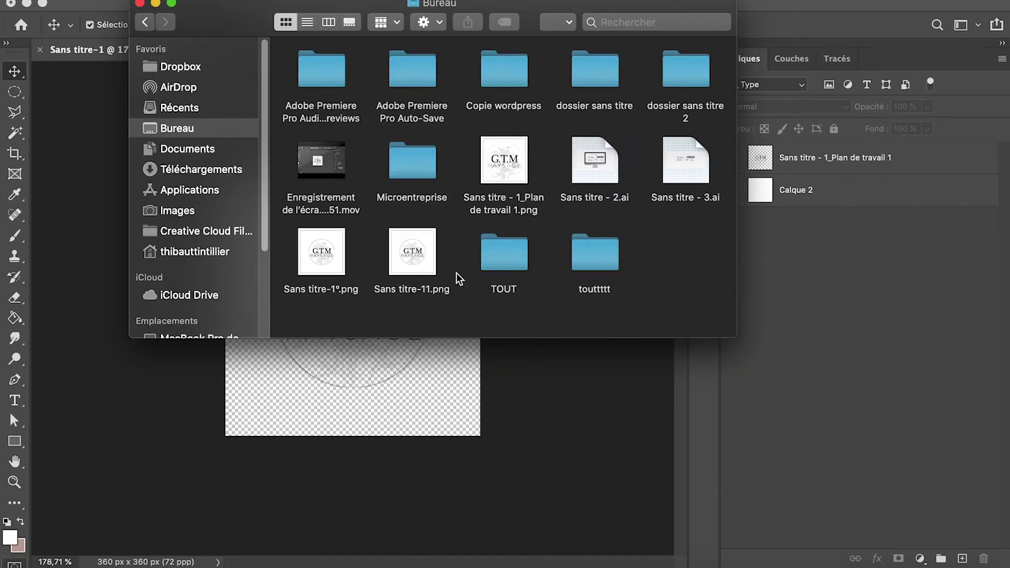
pyautogui.doubleClick(428, 256)
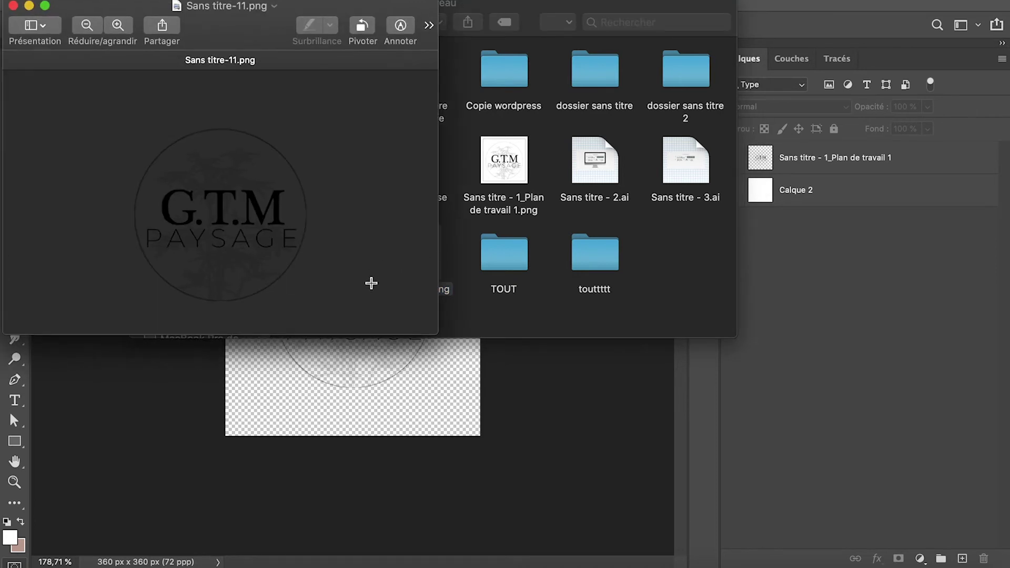
pyautogui.moveTo(226, 30); pyautogui.dragTo(483, 40)
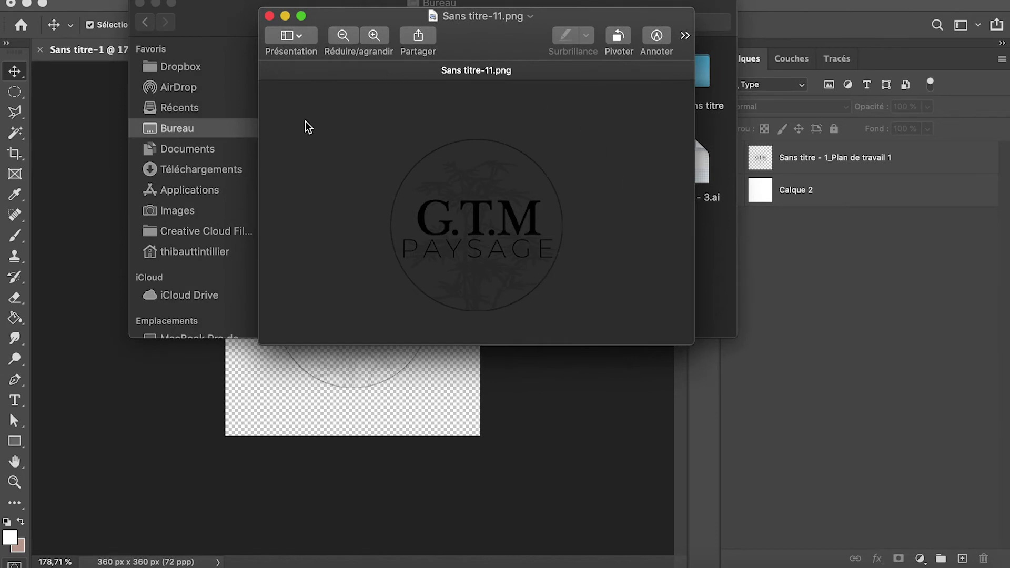
pyautogui.click(801, 413)
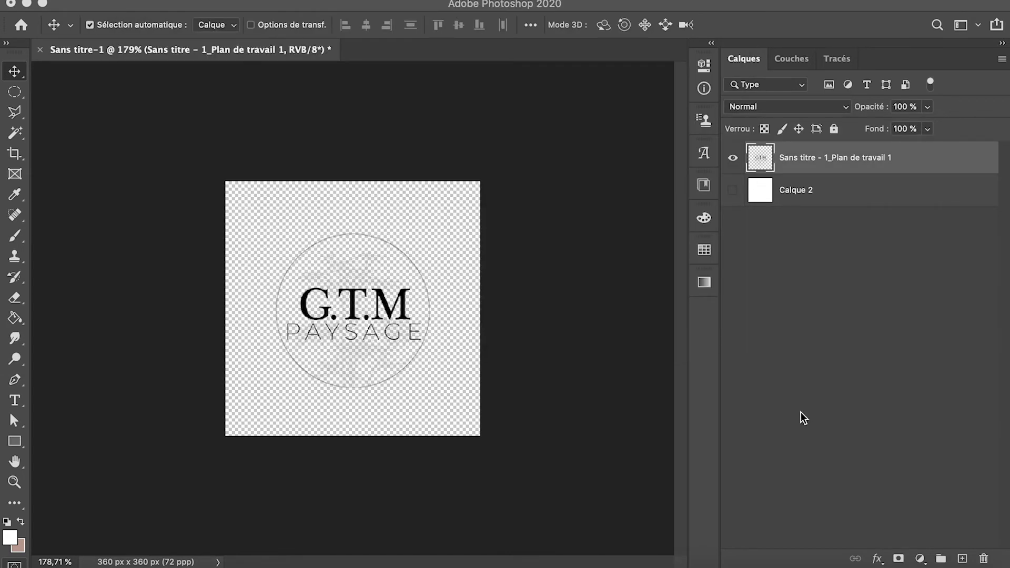
# Switch to Chrome and copy the enlarged Coffee Time logo image from the Google Images results
pyautogui.press('super+Tab')
pyautogui.press('super+Tab')
pyautogui.press('super+Tab')
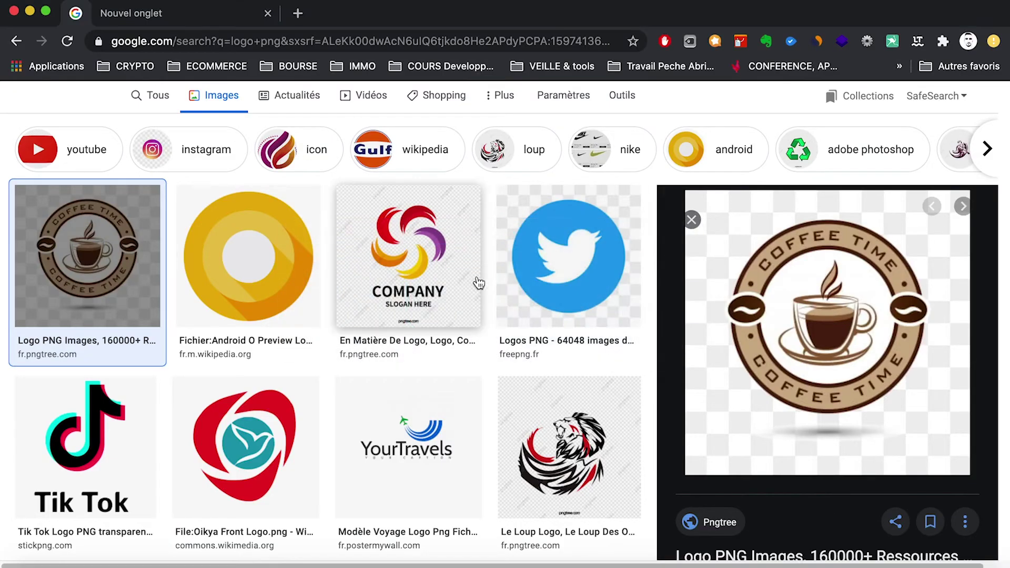
pyautogui.scroll(2, 411, 358)
pyautogui.scroll(-1, 411, 347)
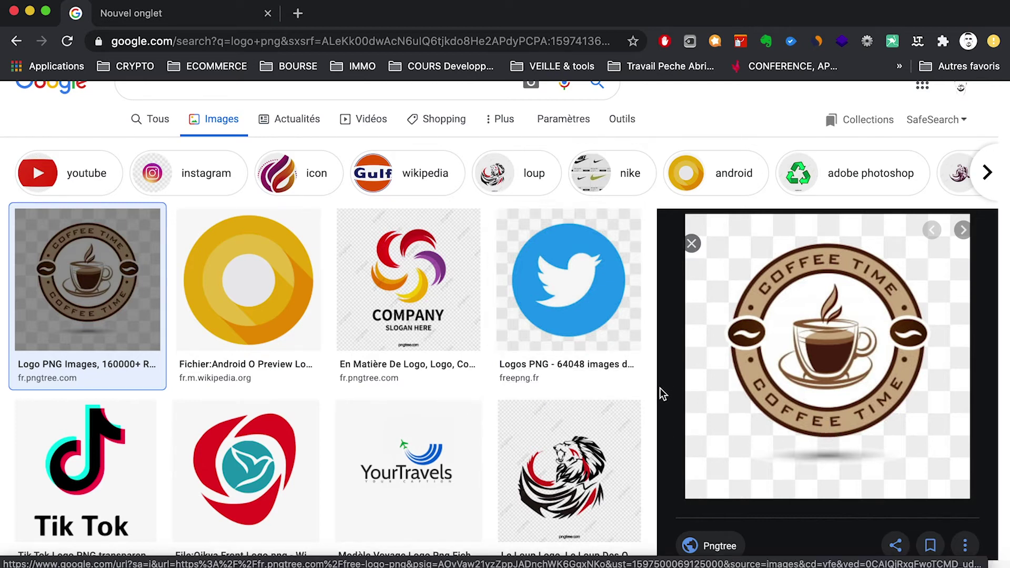
pyautogui.scroll(1, 661, 394)
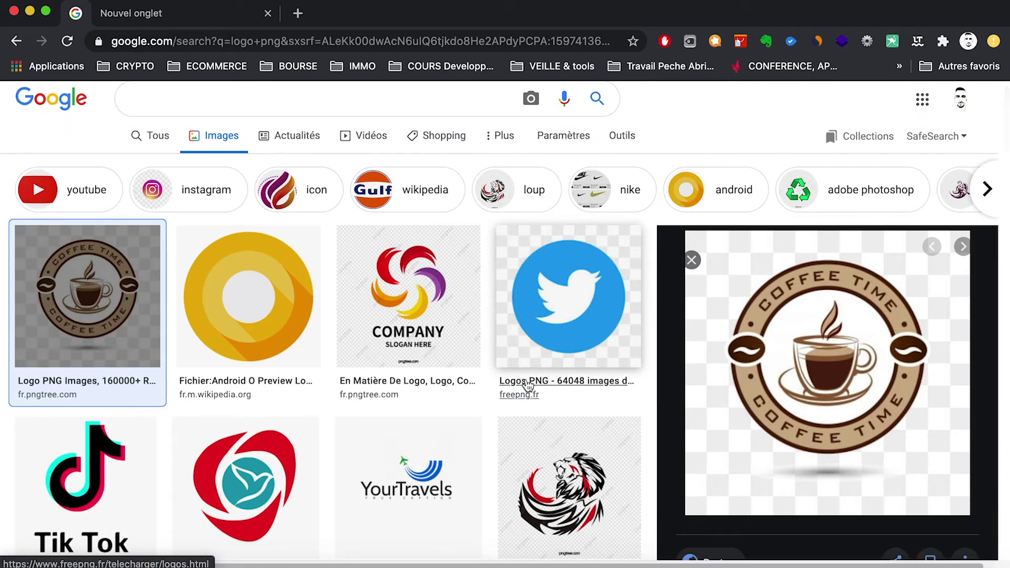
pyautogui.scroll(-2, 528, 387)
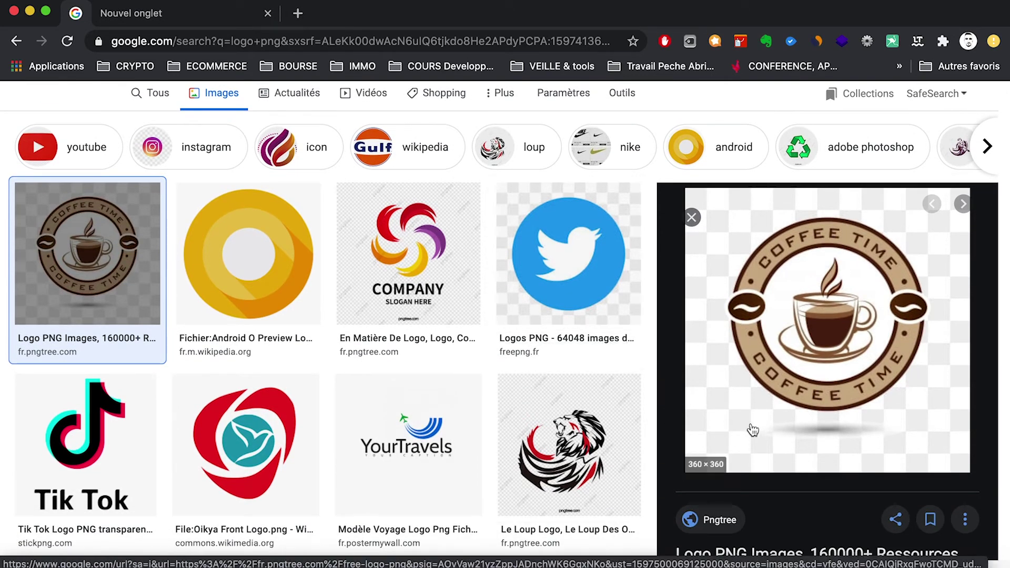
pyautogui.rightClick(823, 314)
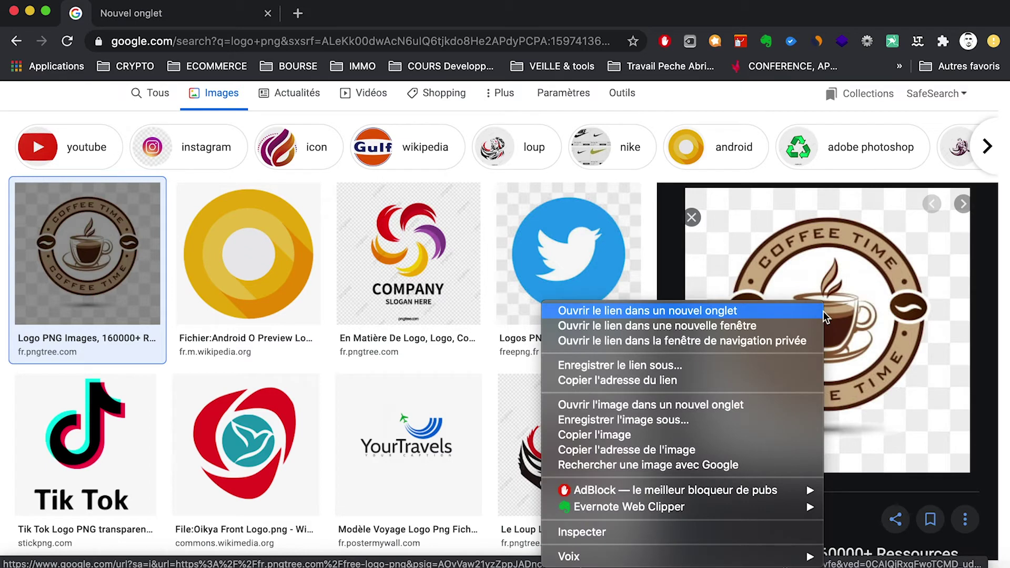
pyautogui.click(714, 430)
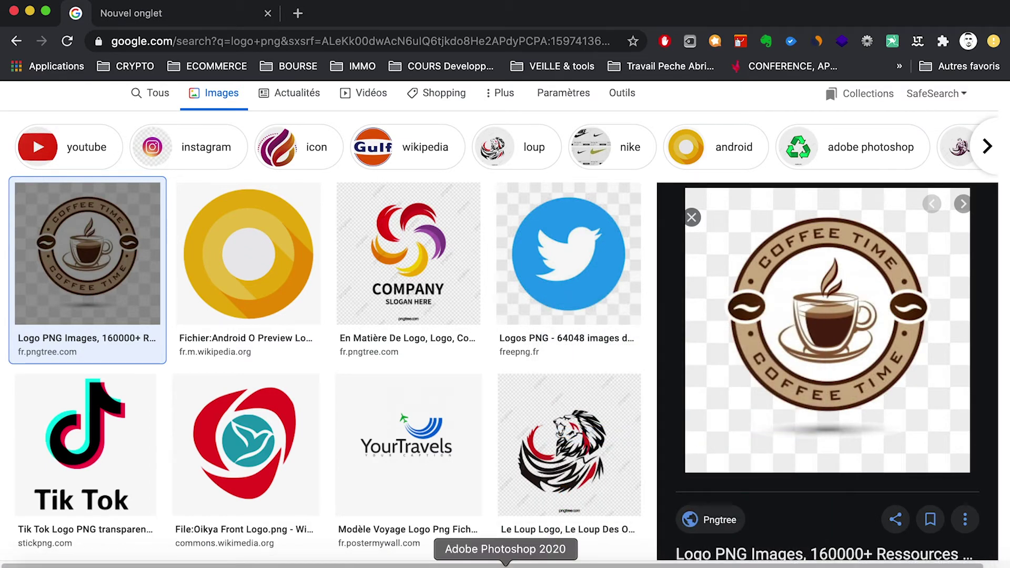
# Switch to Photoshop, paste the copied Coffee Time logo and shift it sideways to uncover part of the canvas
pyautogui.click(511, 564)
pyautogui.press('super+v')
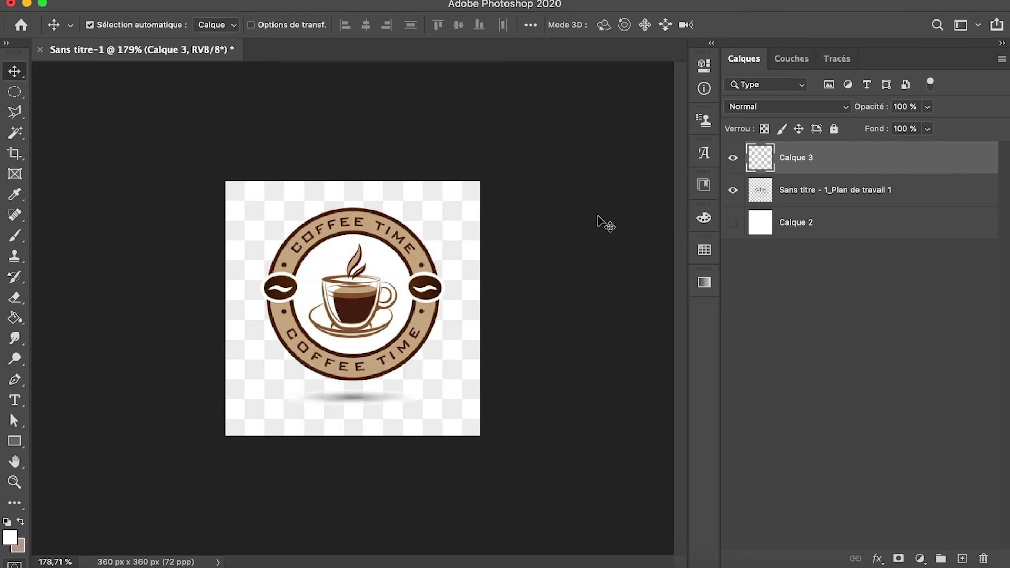
pyautogui.moveTo(279, 216); pyautogui.dragTo(354, 216)
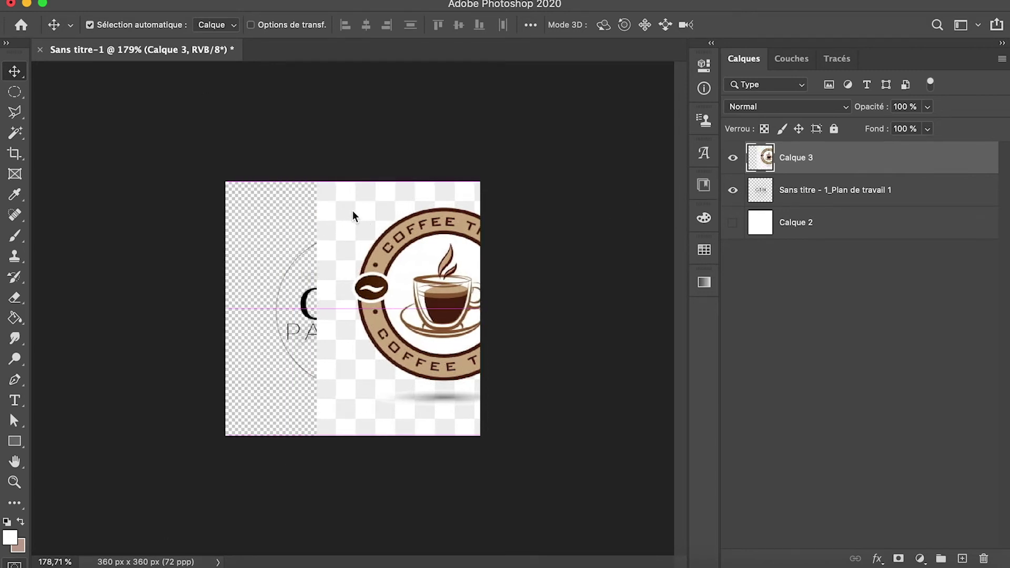
# Hide the Sans titre - 1_Plan de travail 1 layer and move the Coffee Time logo back to the canvas centre
pyautogui.click(732, 190)
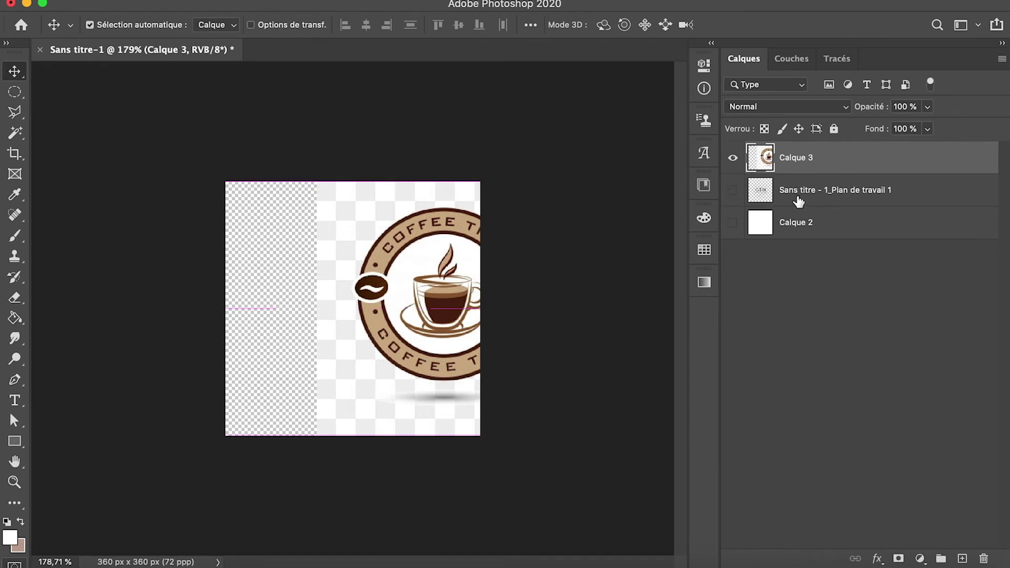
pyautogui.moveTo(352, 236); pyautogui.dragTo(373, 199)
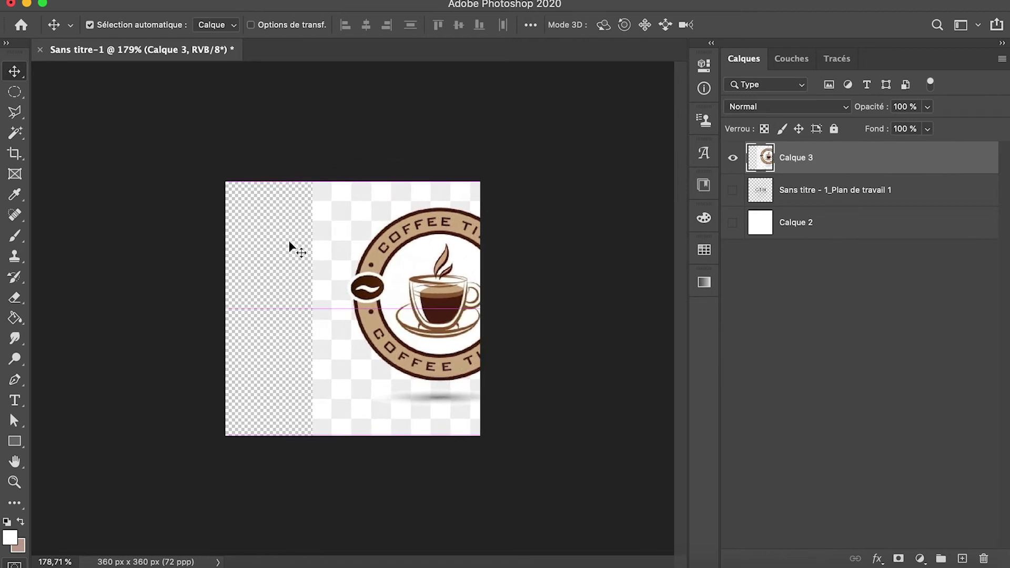
pyautogui.moveTo(387, 213); pyautogui.dragTo(300, 209)
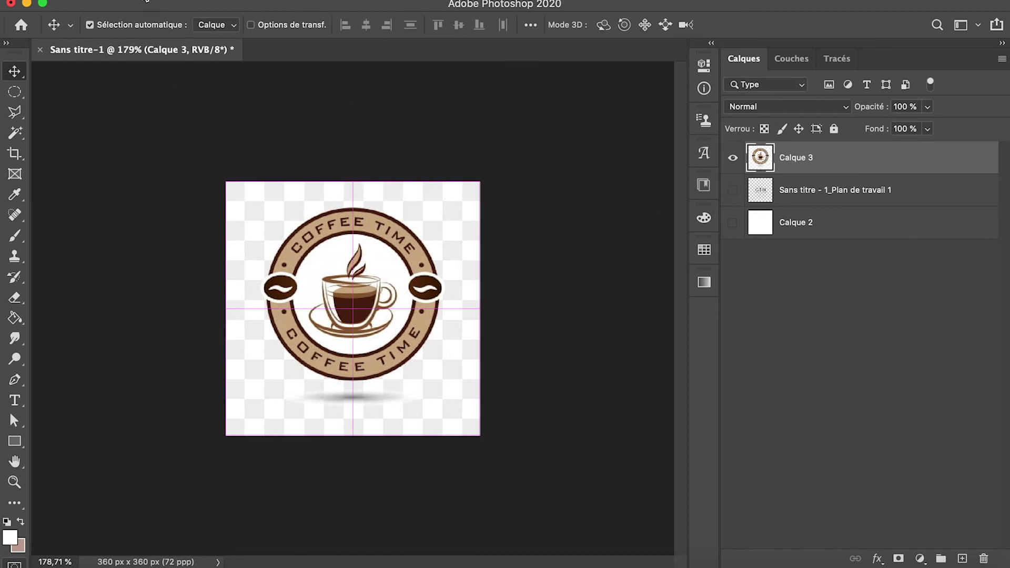
# Export the Coffee Time image as a transparent PNG named copiweb.png in the Bureau folder
pyautogui.click(146, 1)
pyautogui.moveTo(251, 203)
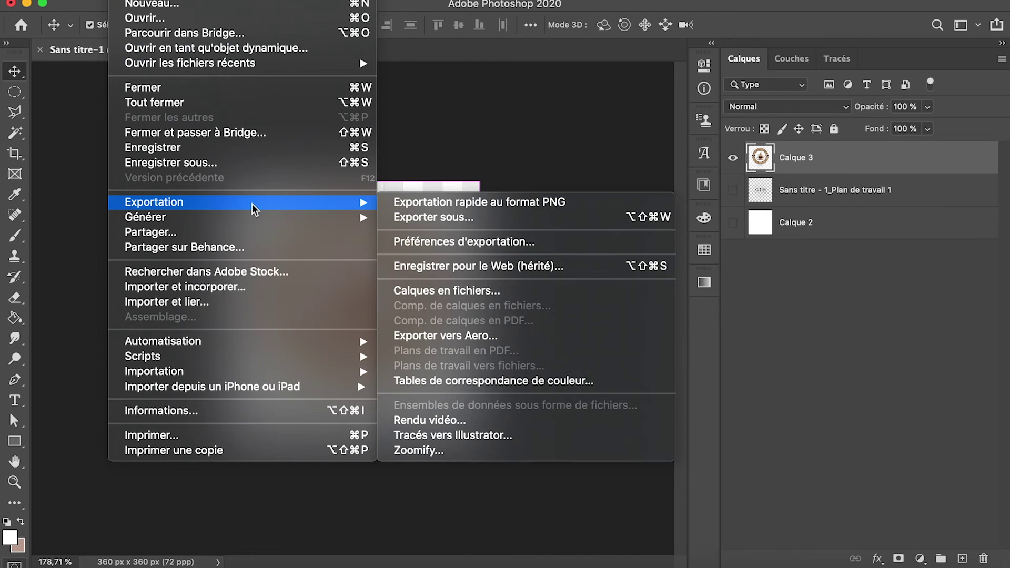
pyautogui.click(440, 217)
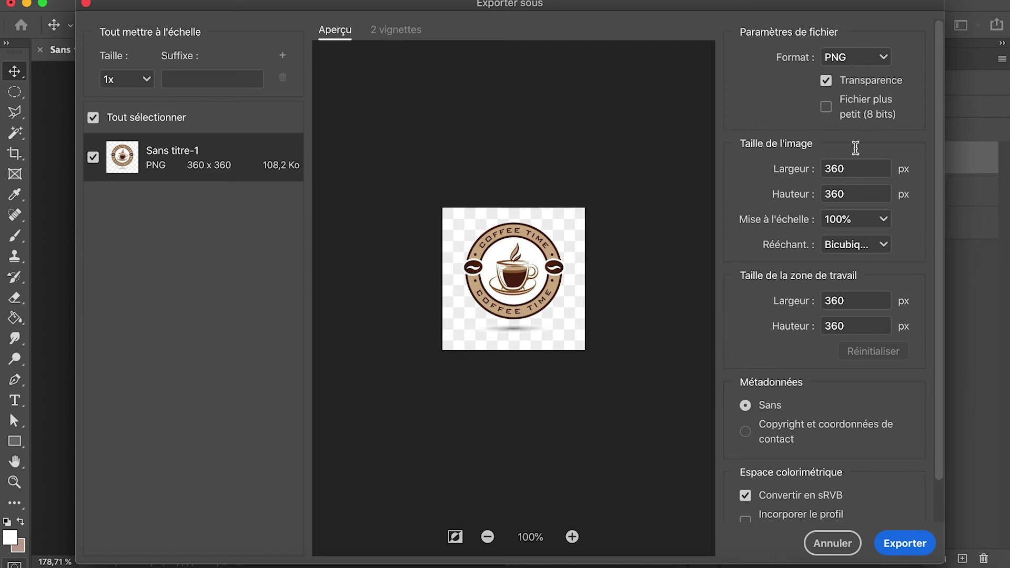
pyautogui.click(915, 543)
pyautogui.click(291, 107)
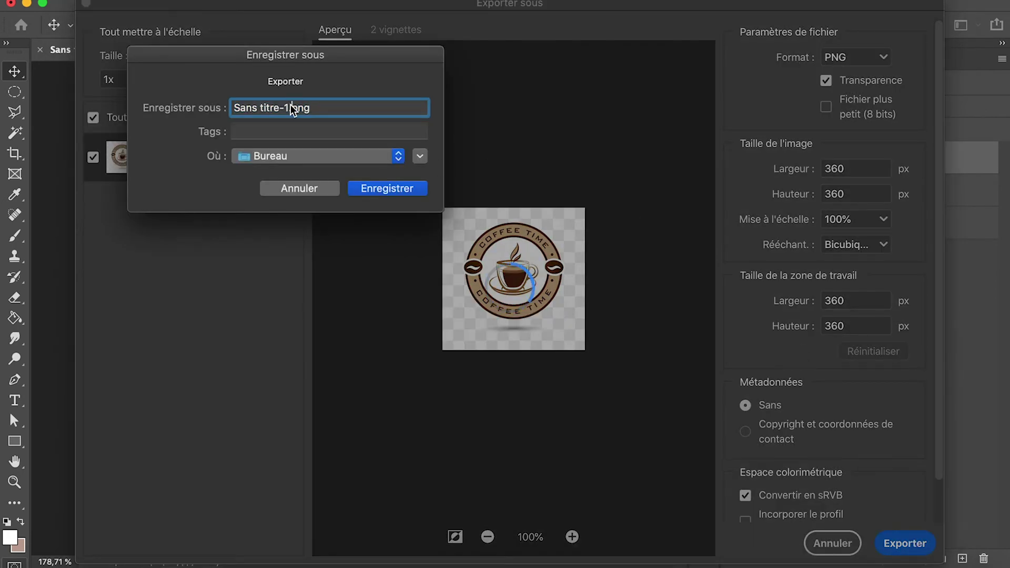
pyautogui.press('BackSpace')
pyautogui.press('BackSpace')
pyautogui.press('BackSpace')
pyautogui.press('BackSpace')
pyautogui.press('BackSpace')
pyautogui.press('BackSpace')
pyautogui.press('BackSpace')
pyautogui.press('BackSpace')
pyautogui.press('BackSpace')
pyautogui.press('BackSpace')
pyautogui.press('BackSpace')
pyautogui.press('BackSpace')
pyautogui.write('copiweb')
pyautogui.click(397, 188)
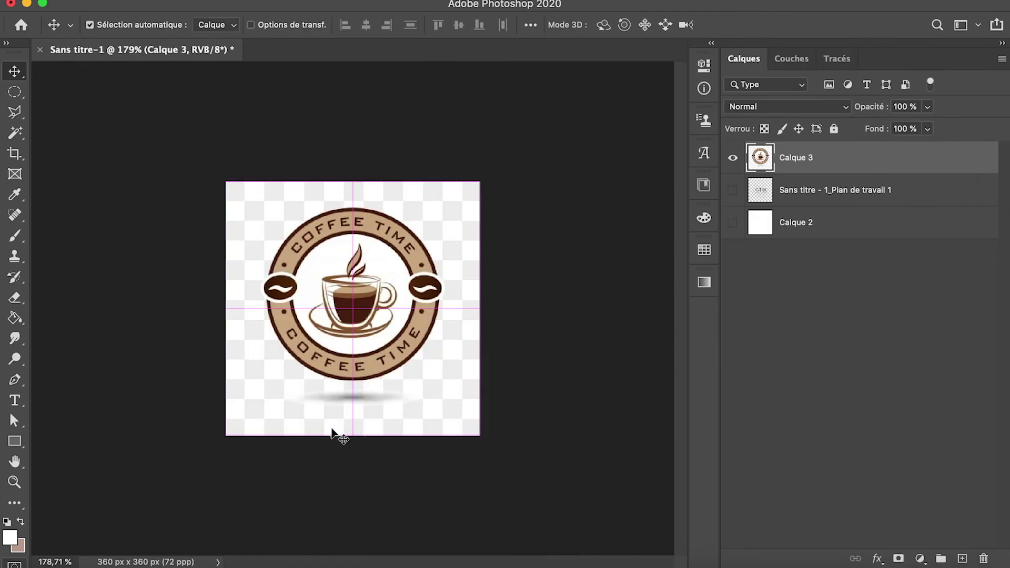
# Open copiweb.png from the Bureau folder in Finder and view it full screen to examine its background
pyautogui.click(35, 562)
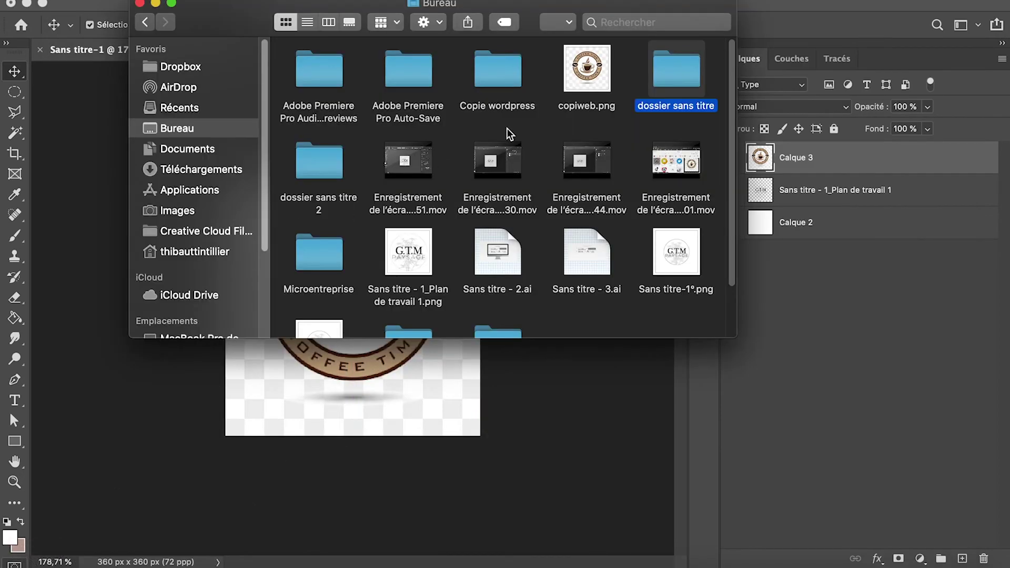
pyautogui.click(598, 81)
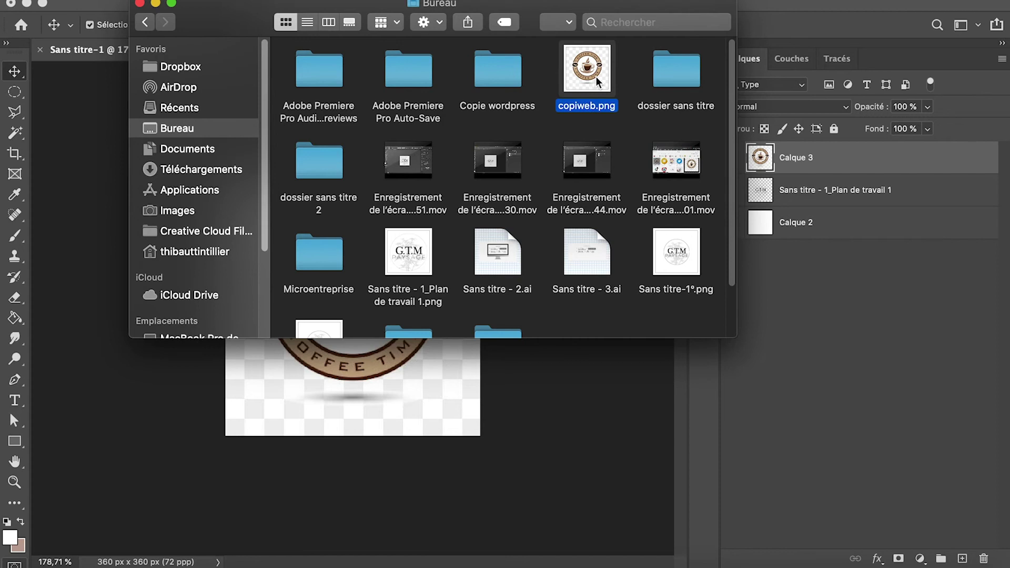
pyautogui.doubleClick(596, 76)
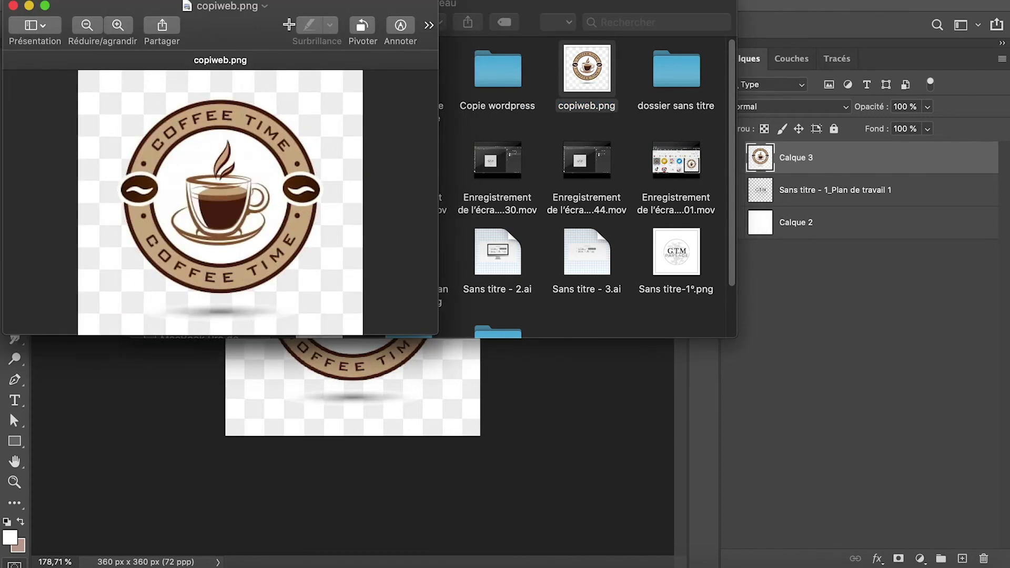
pyautogui.click(44, 6)
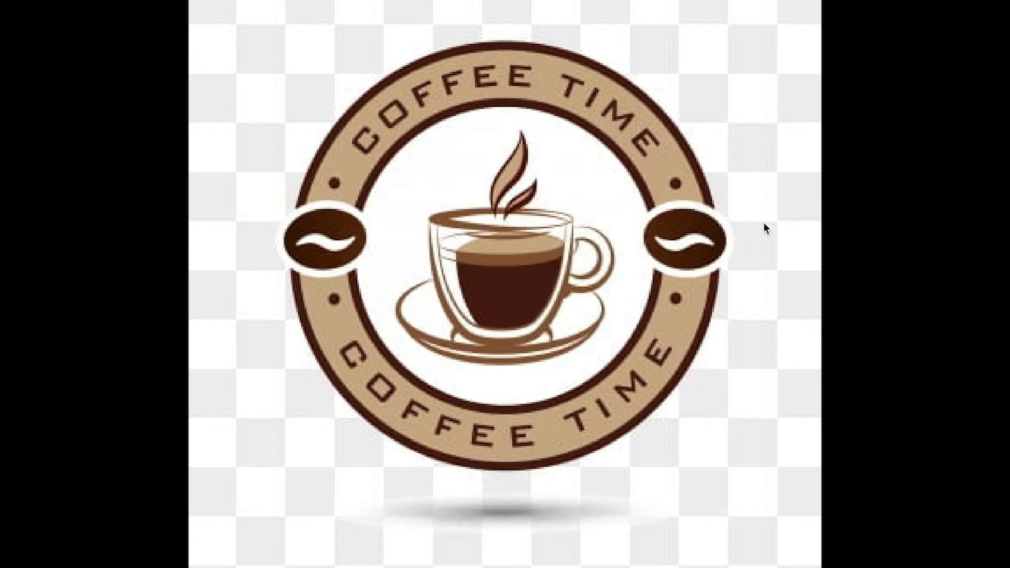
pyautogui.moveTo(329, 5)
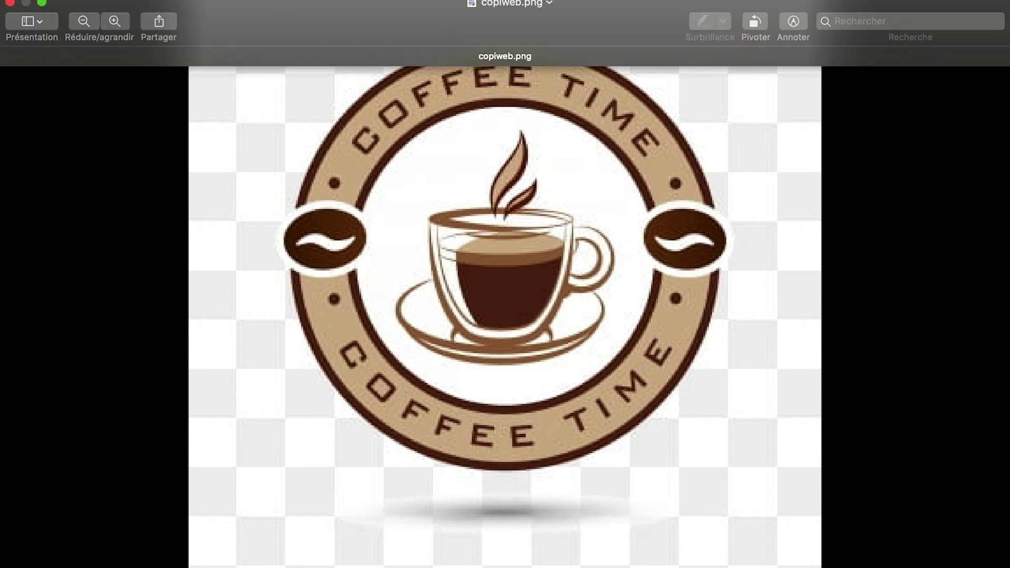
# Exit the full-screen view of copiweb.png, move its window aside and return to the Photoshop document
pyautogui.click(41, 4)
pyautogui.moveTo(160, 8); pyautogui.dragTo(436, 11)
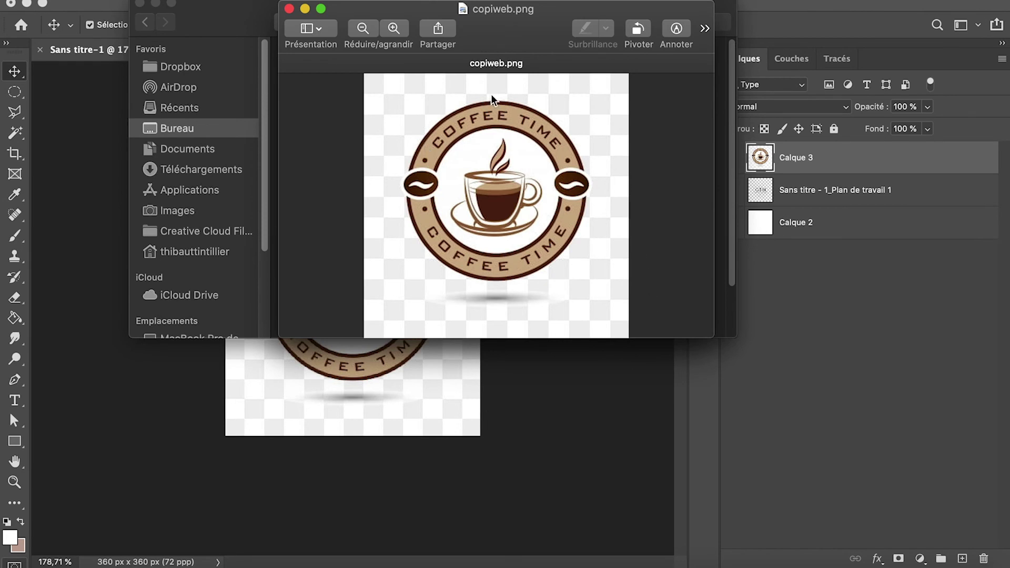
pyautogui.click(728, 383)
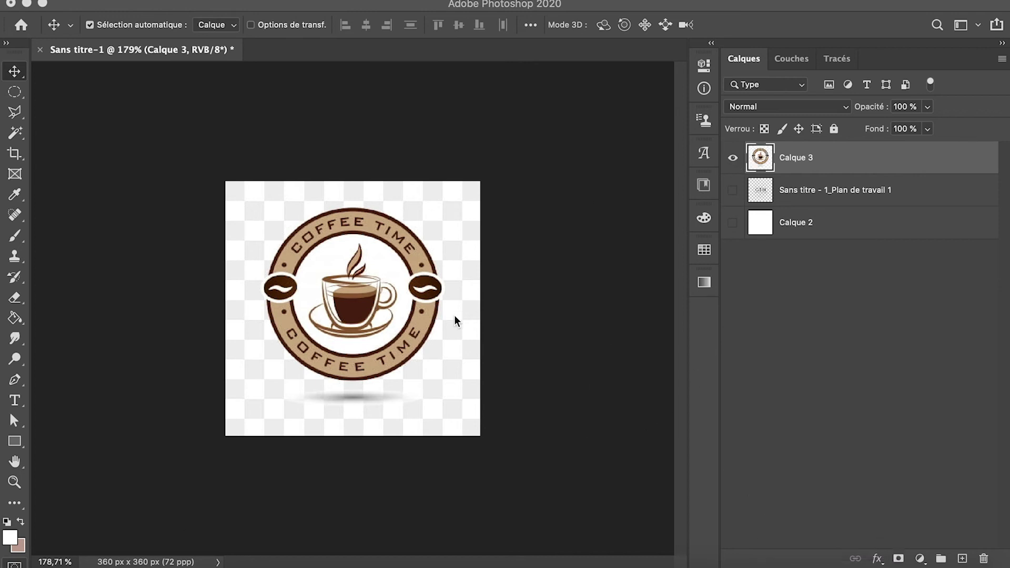
# Switch to Chrome, start saving the Coffee Time logo image and open its file name for editing at the extension
pyautogui.click(850, 564)
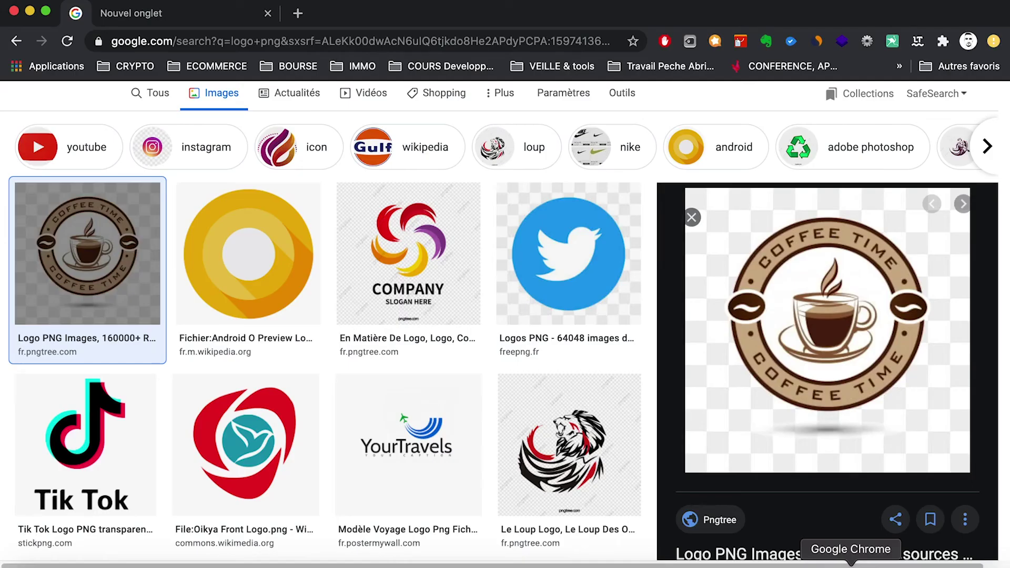
pyautogui.rightClick(793, 283)
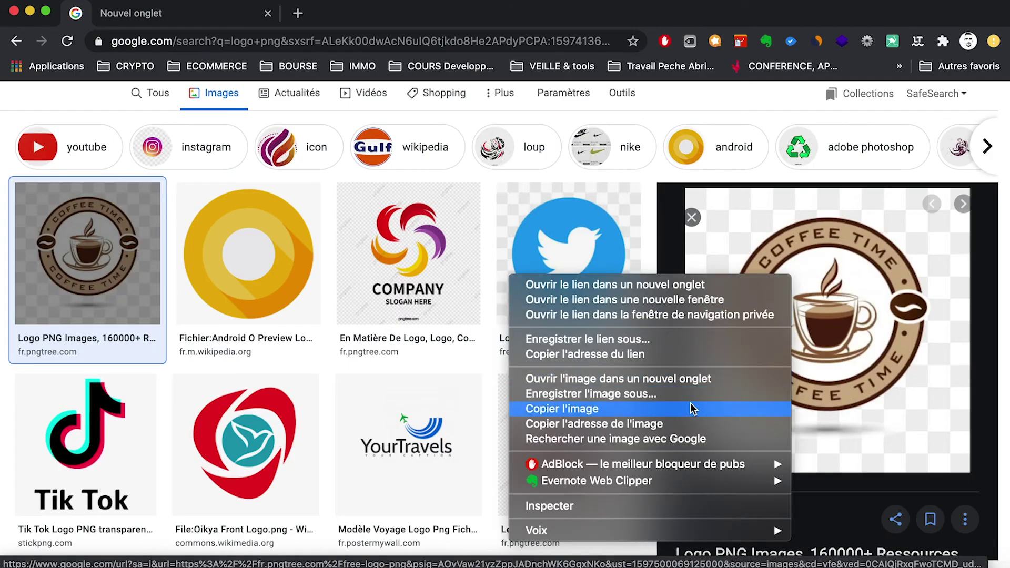
pyautogui.click(979, 279)
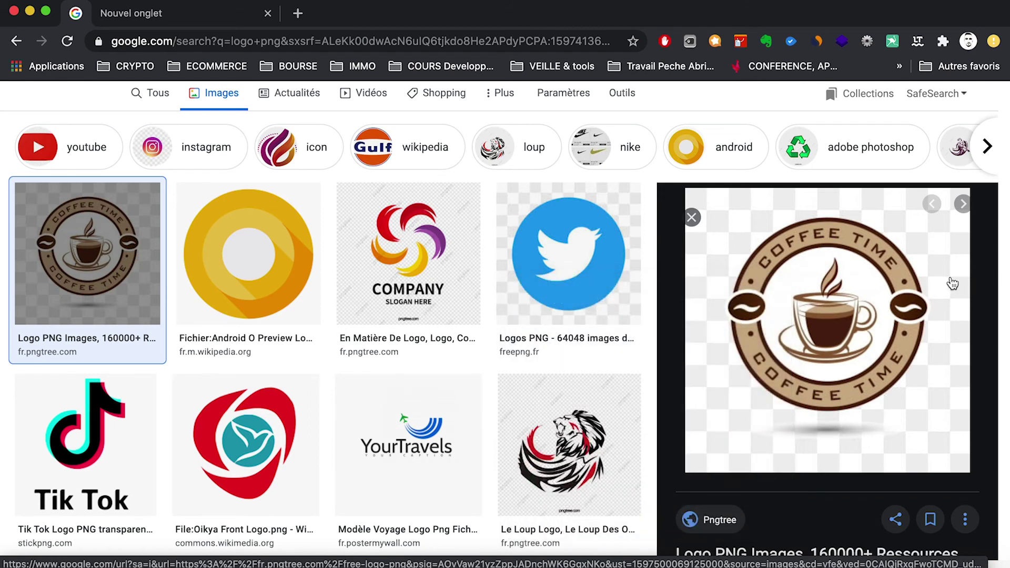
pyautogui.rightClick(857, 280)
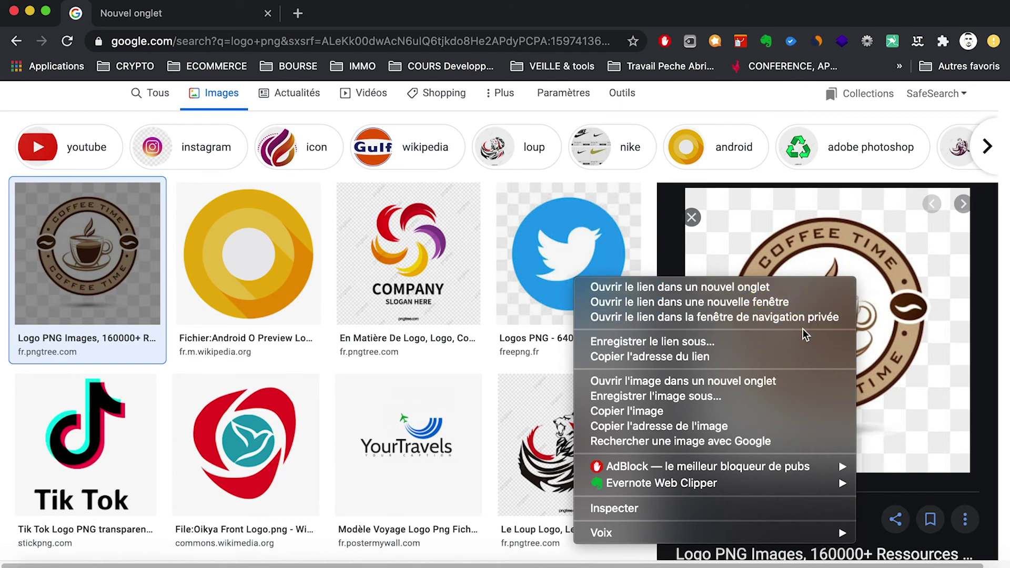
pyautogui.click(746, 396)
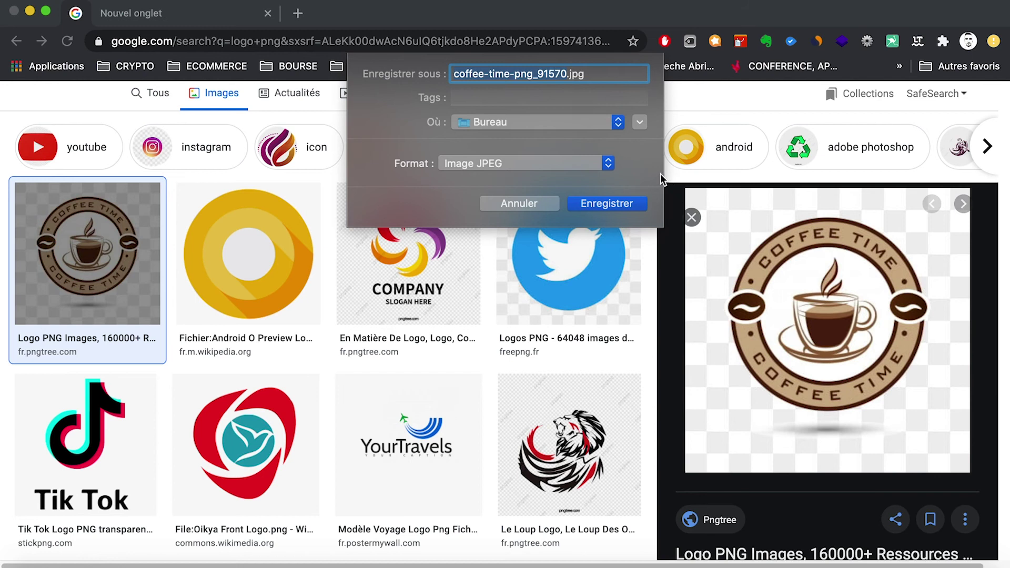
pyautogui.click(568, 72)
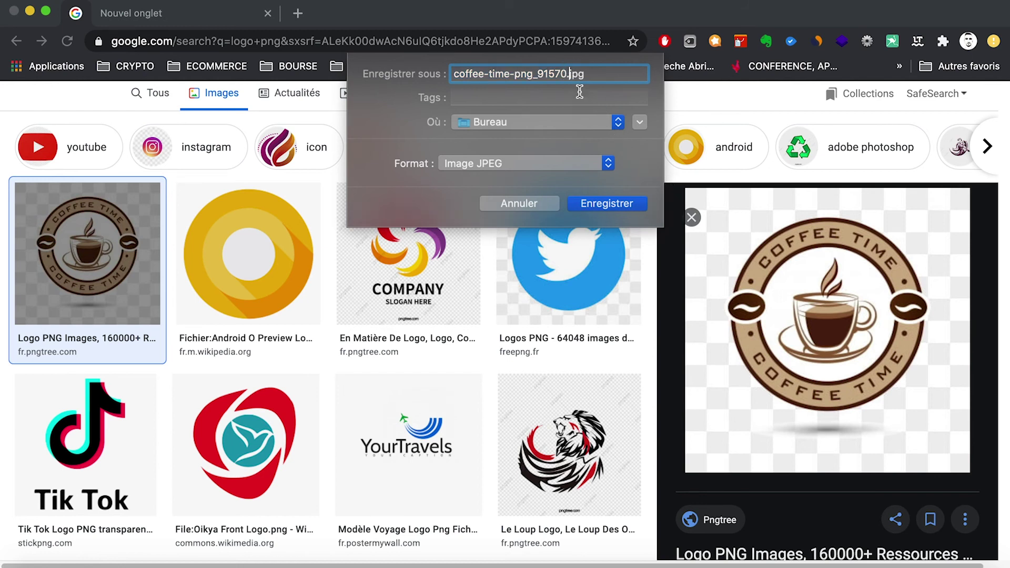